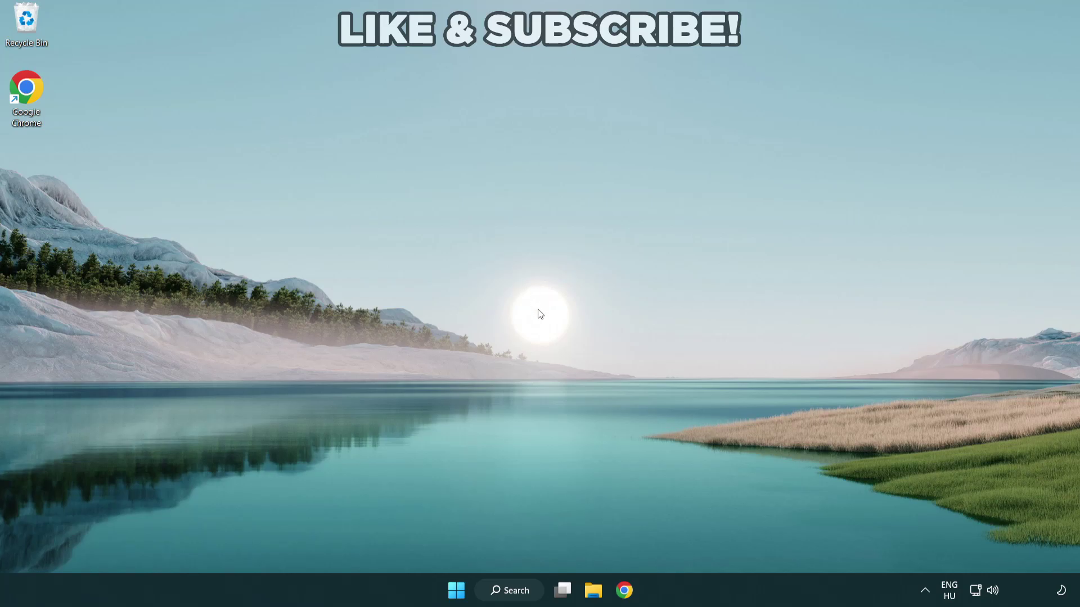
Step: Search Windows for 'device manager'
{"action": "left_click", "coordinate": [504, 593]}
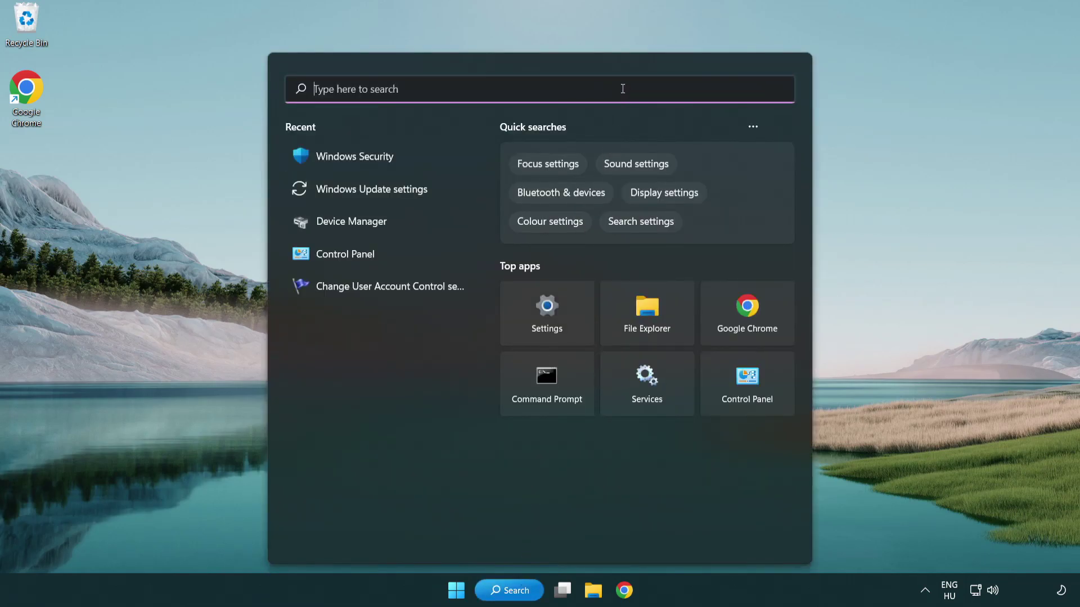
{"action": "type", "text": "devic"}
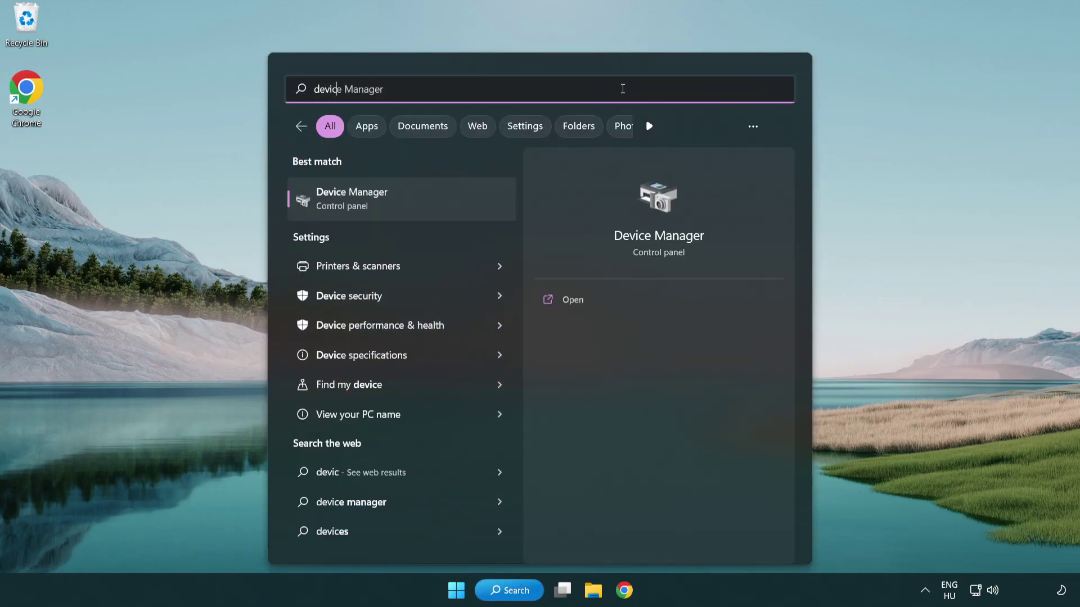
{"action": "type", "text": "e manager"}
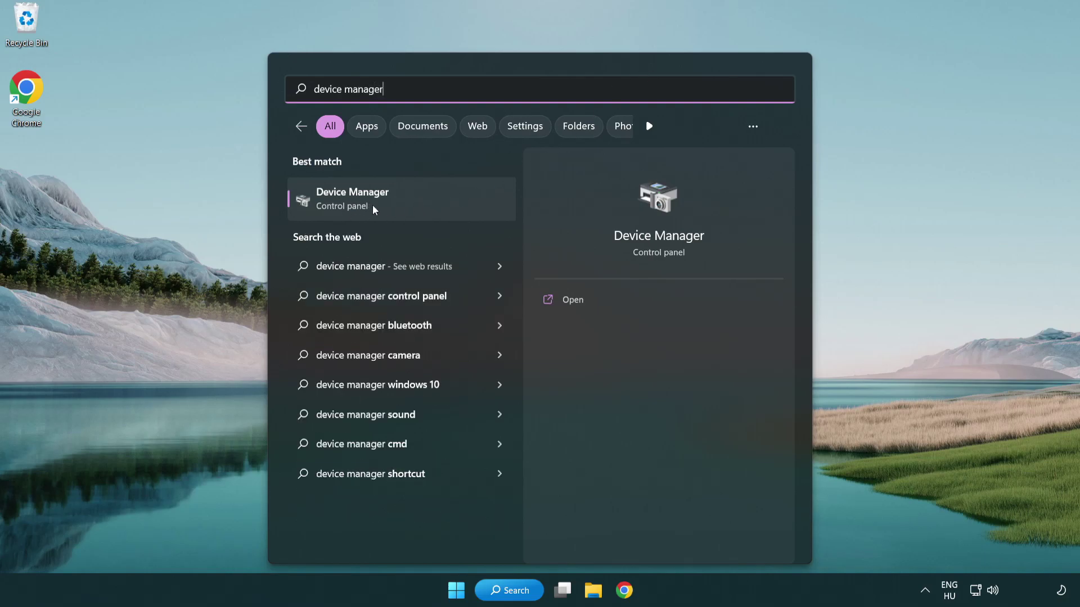
Step: Launch Device Manager and expand Display adapters to reach the VMware SVGA 3D adapter
{"action": "left_click", "coordinate": [431, 203]}
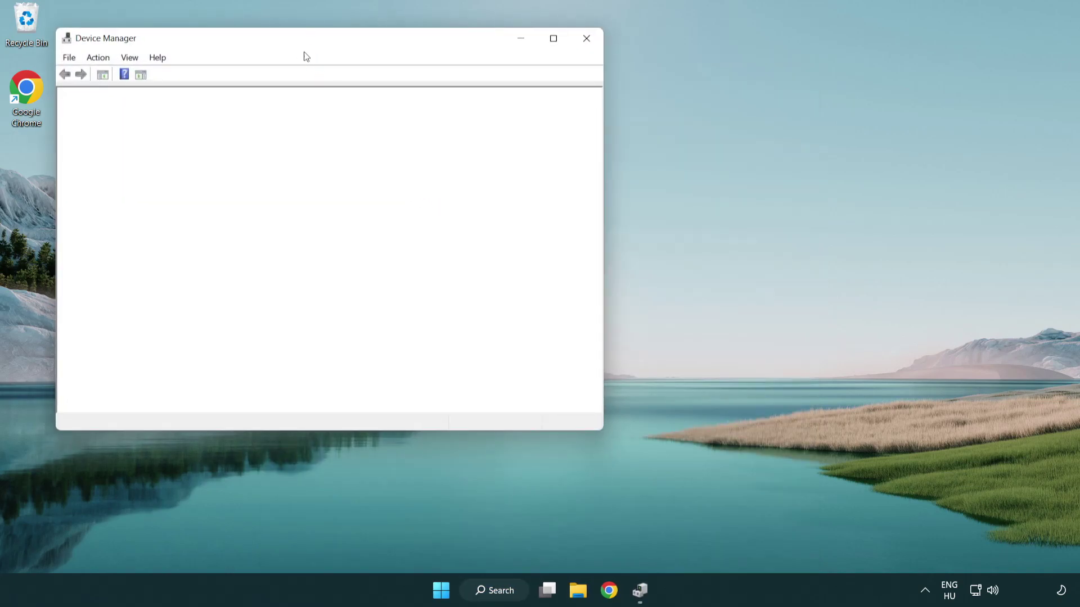
{"action": "mouse_move", "coordinate": [293, 43]}
{"action": "left_mouse_down"}
{"action": "mouse_move", "coordinate": [347, 72]}
{"action": "mouse_move", "coordinate": [474, 108]}
{"action": "left_mouse_up"}
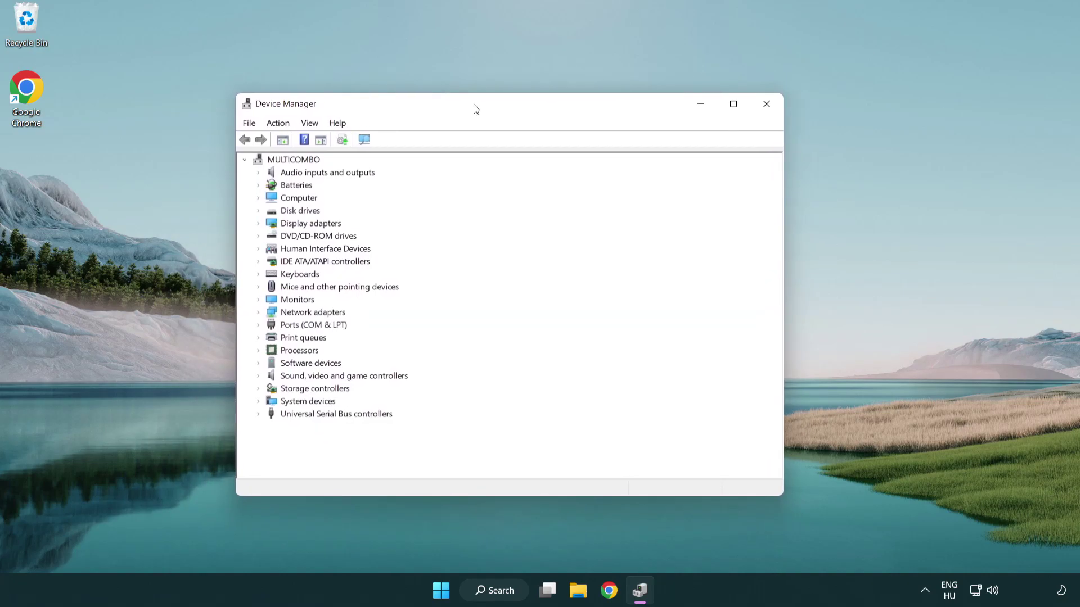
{"action": "left_click", "coordinate": [308, 227]}
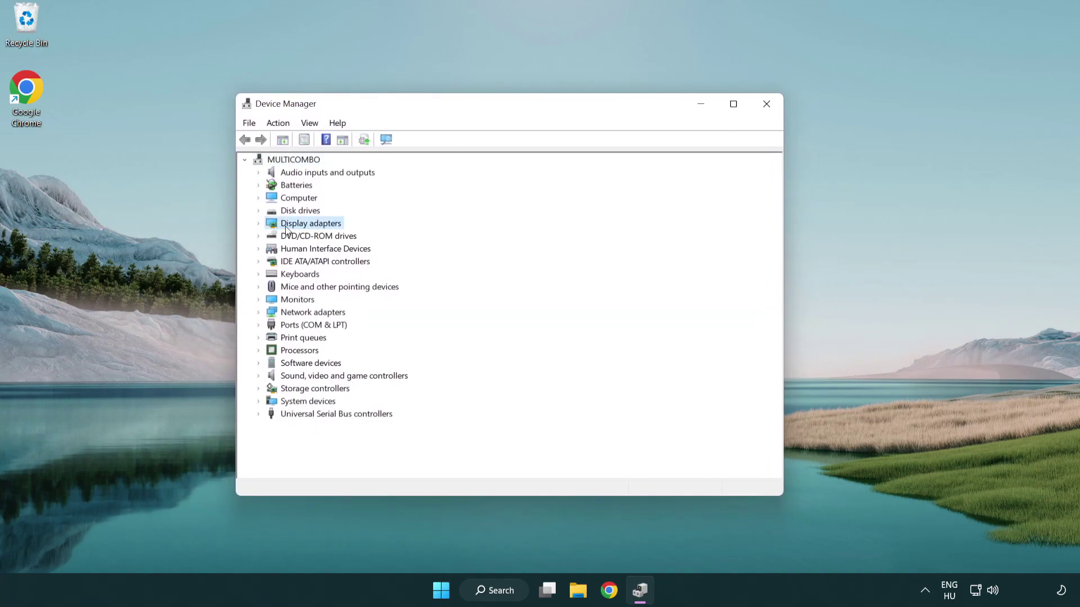
{"action": "left_click", "coordinate": [259, 223]}
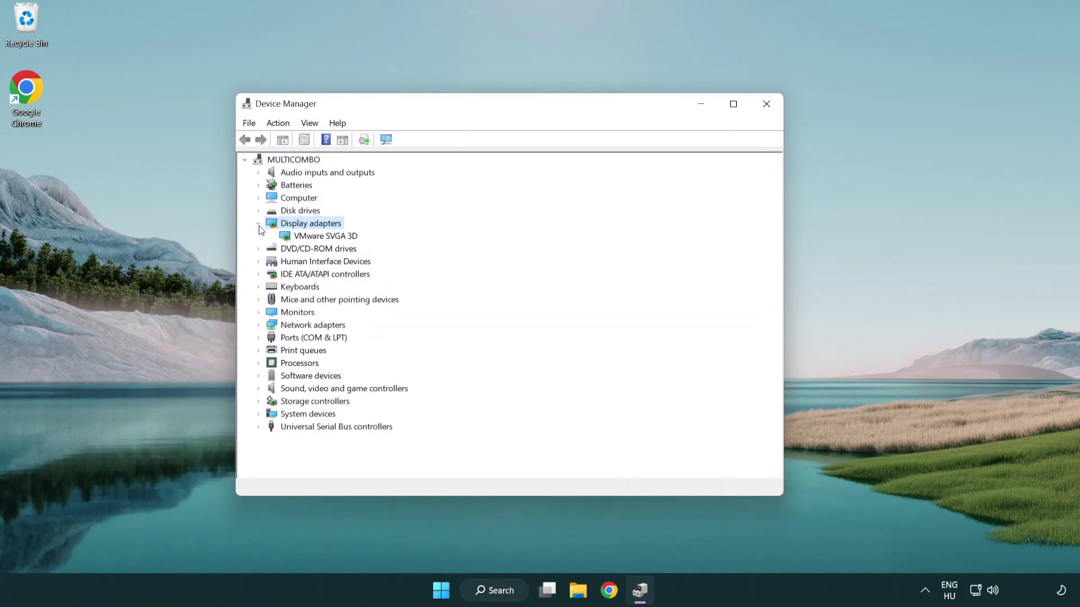
{"action": "left_click", "coordinate": [318, 241]}
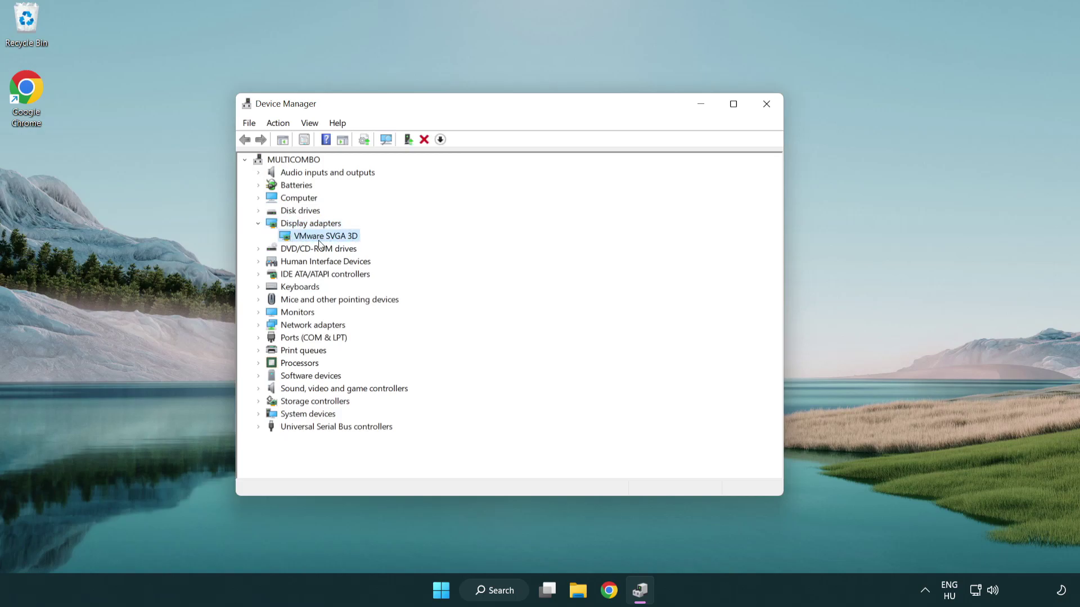
{"action": "right_click", "coordinate": [320, 238]}
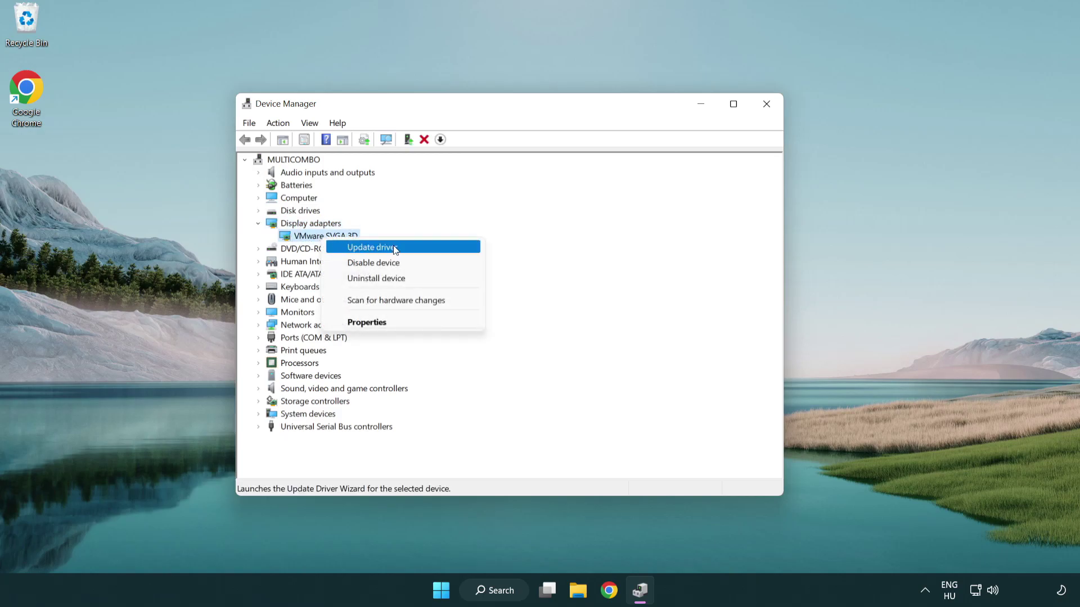
Step: Search automatically for a VMware SVGA 3D driver update; the best driver is already installed
{"action": "left_click", "coordinate": [425, 247]}
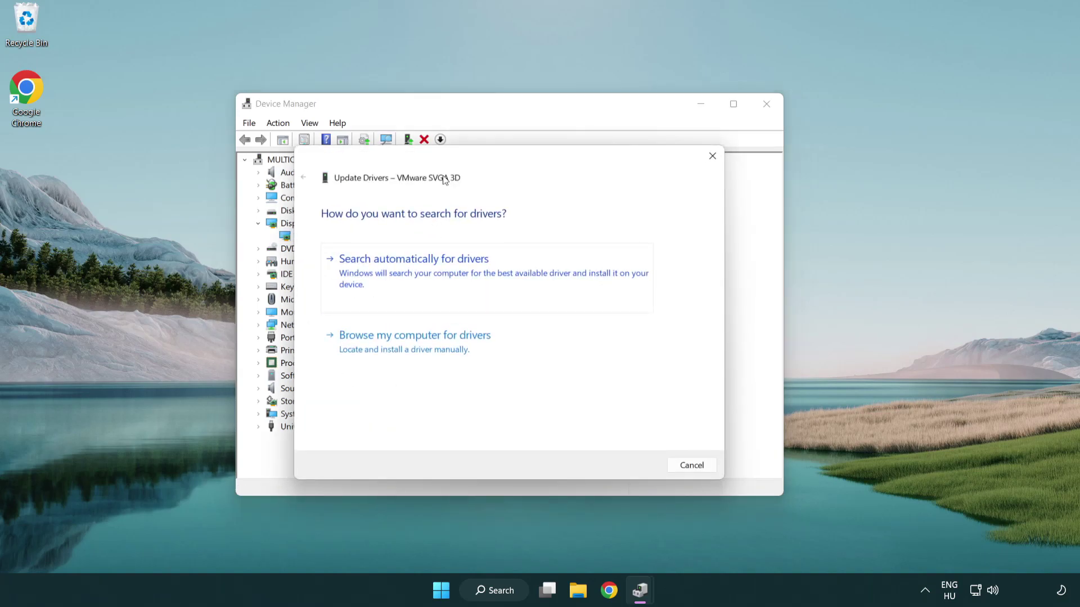
{"action": "left_click_drag", "start_coordinate": [453, 163], "coordinate": [475, 156]}
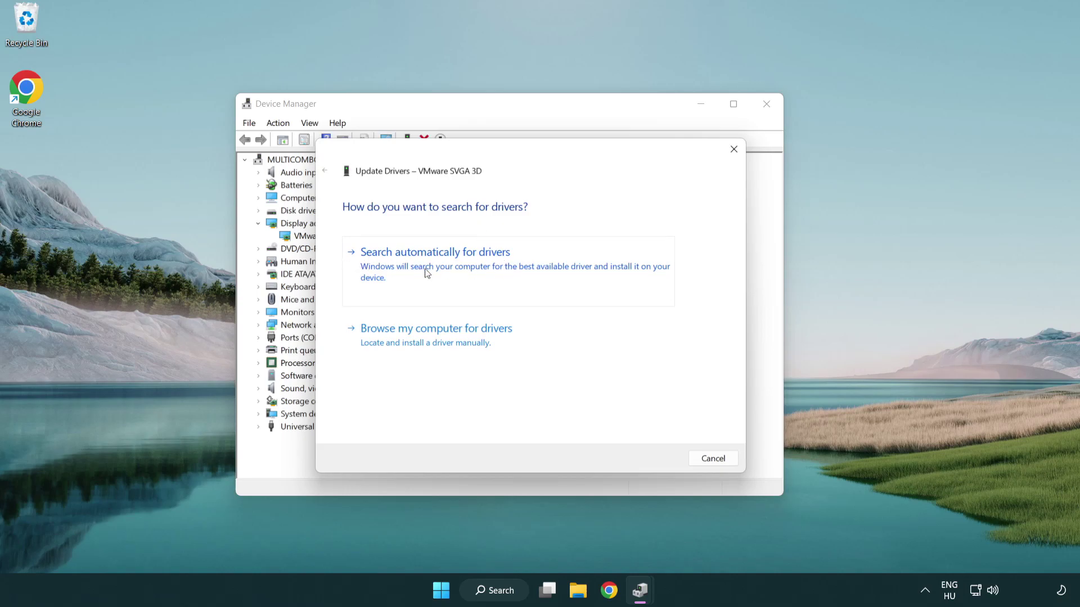
{"action": "left_click", "coordinate": [474, 262]}
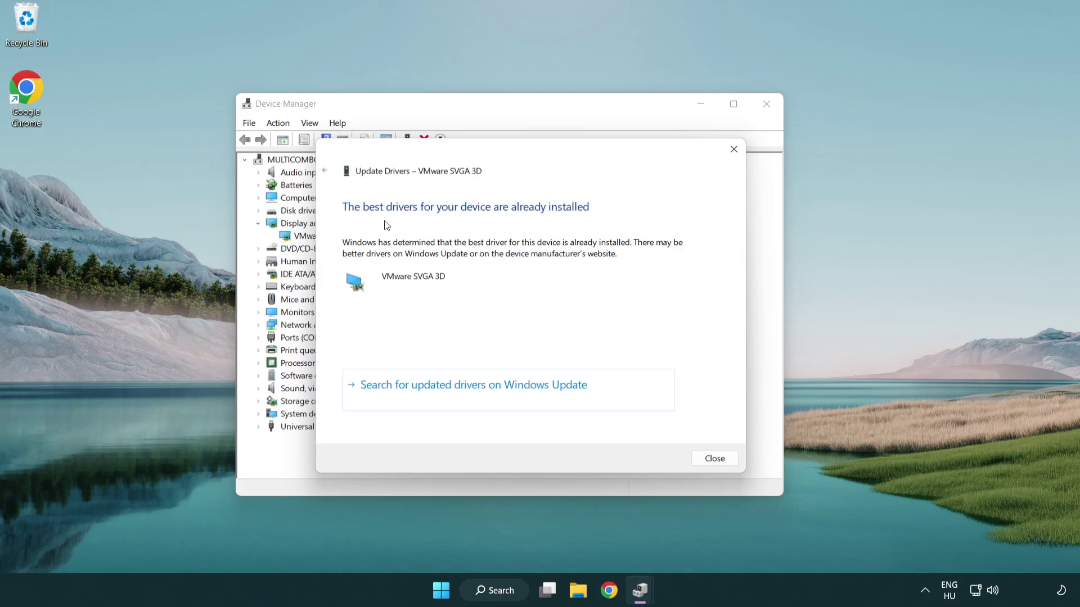
{"action": "left_click", "coordinate": [716, 462]}
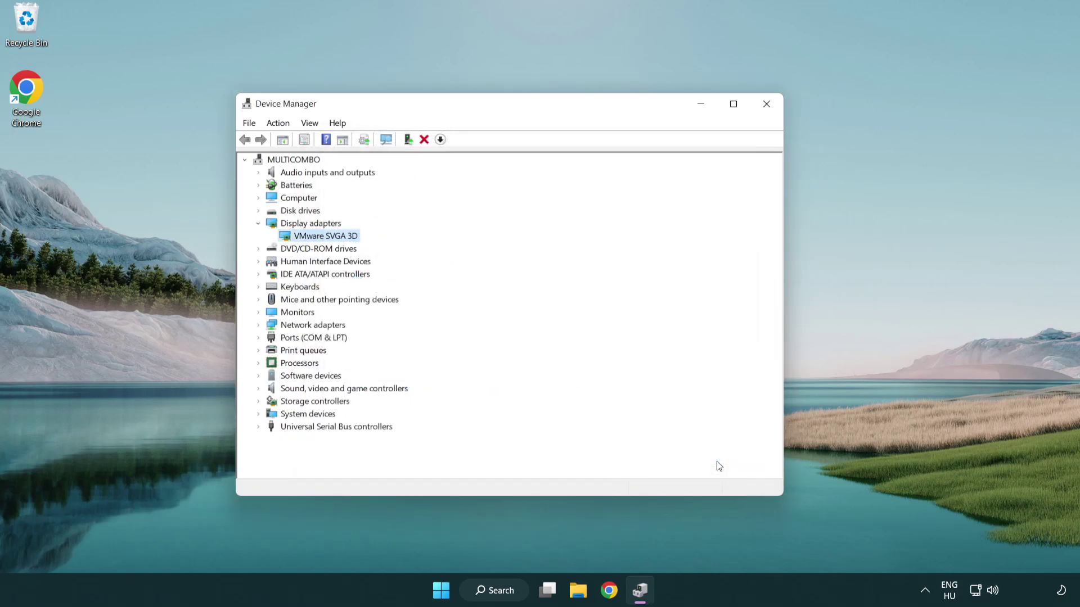
Step: Close Device Manager and search Windows for 'update'
{"action": "left_click", "coordinate": [768, 107]}
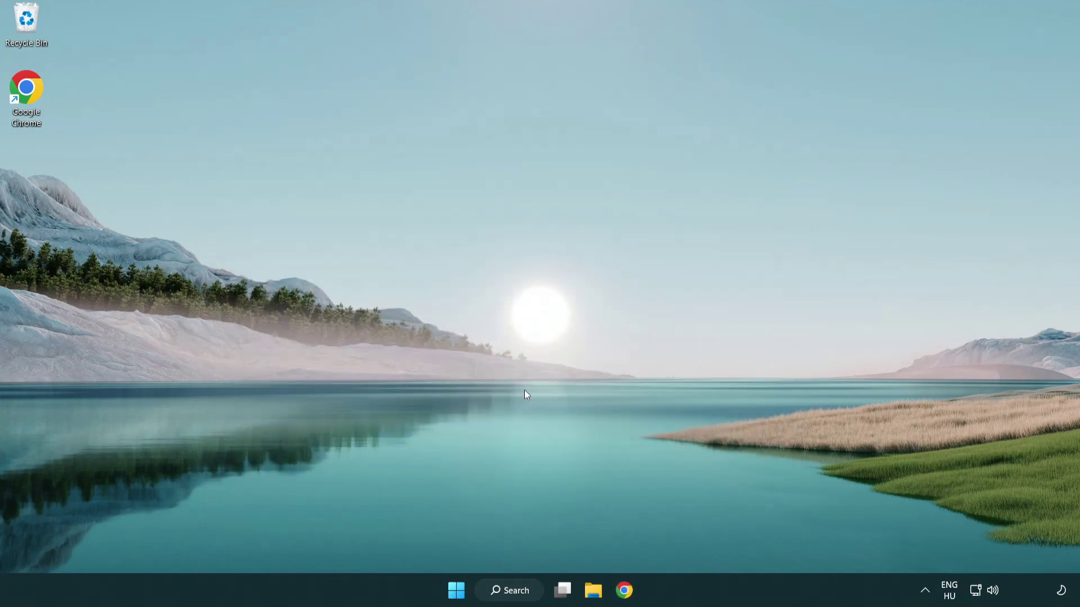
{"action": "left_click", "coordinate": [520, 590]}
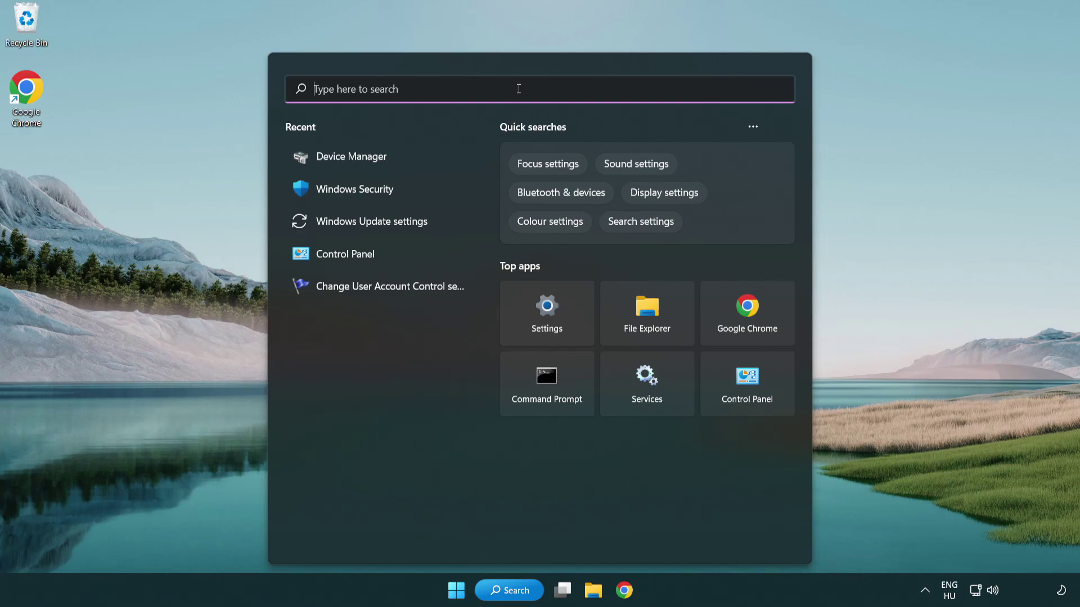
{"action": "type", "text": "update"}
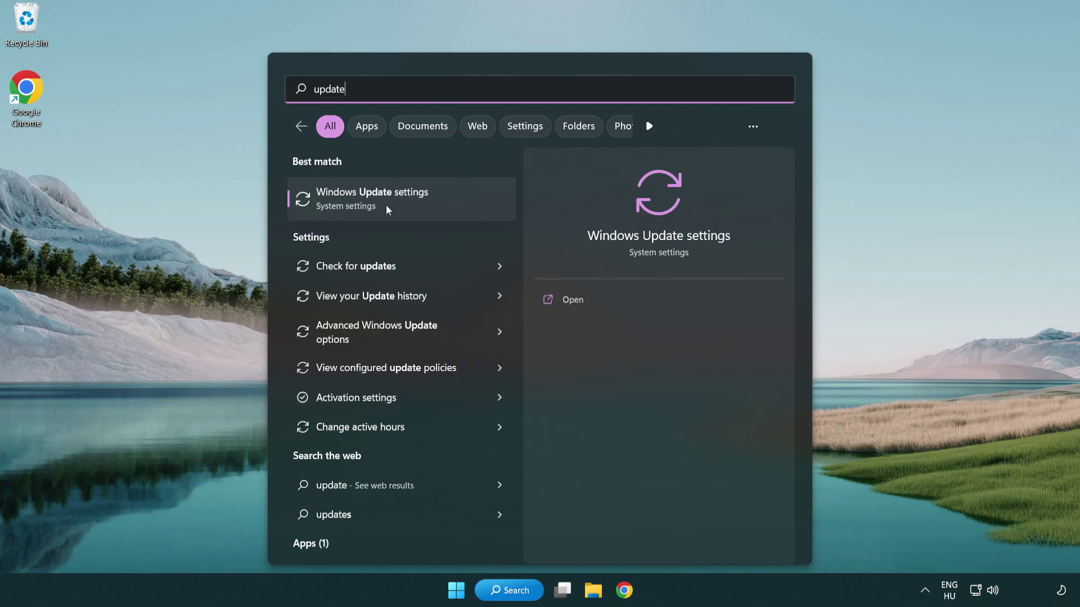
Step: Run Check for updates in Windows Update, confirm the PC is current, and close Settings
{"action": "left_click", "coordinate": [422, 207]}
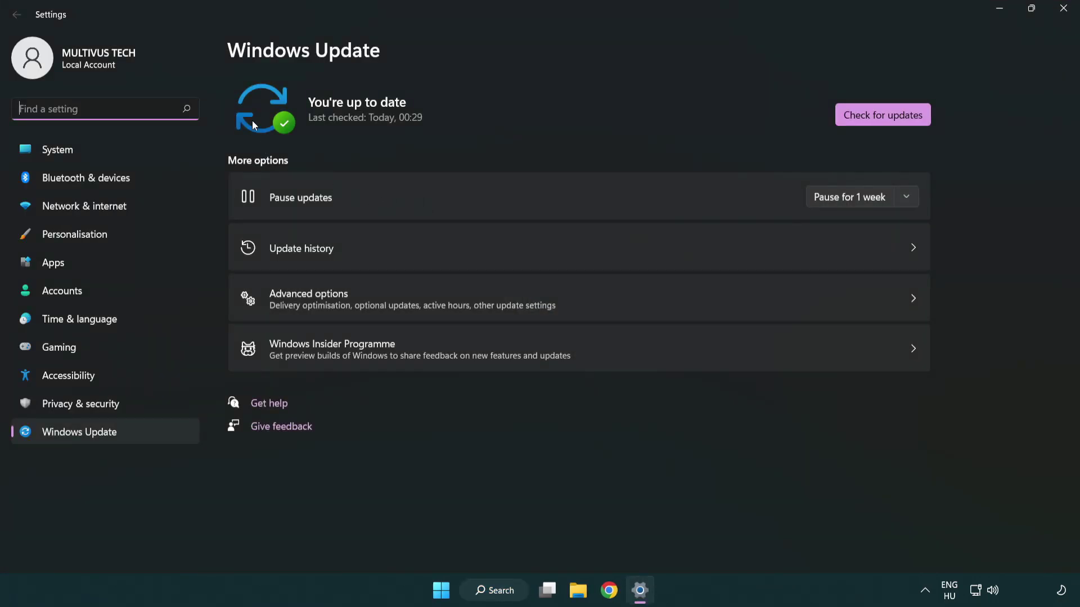
{"action": "left_click", "coordinate": [906, 120]}
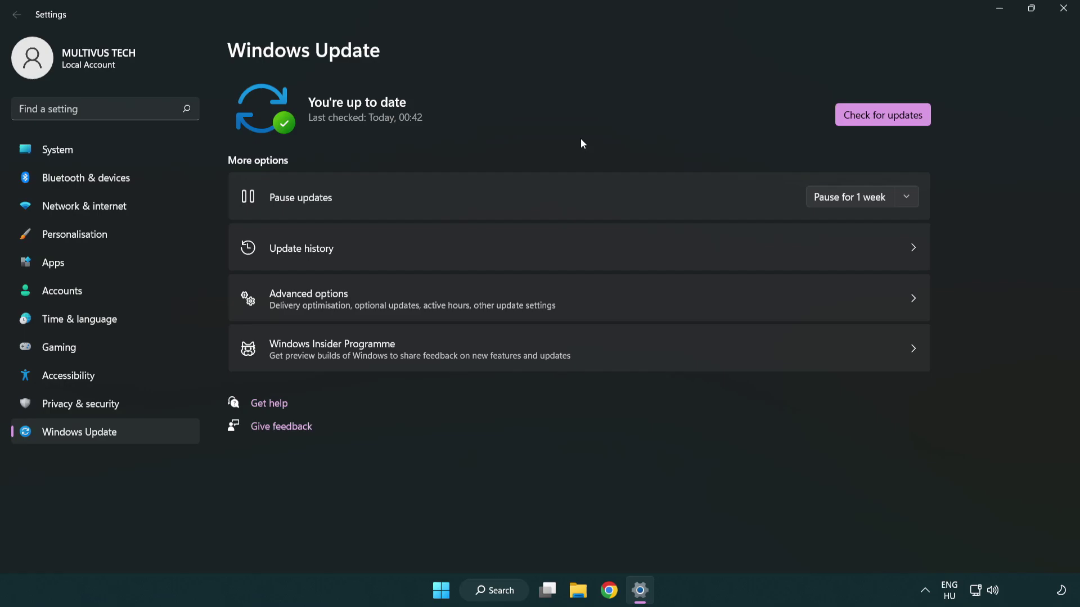
{"action": "left_click", "coordinate": [1059, 16]}
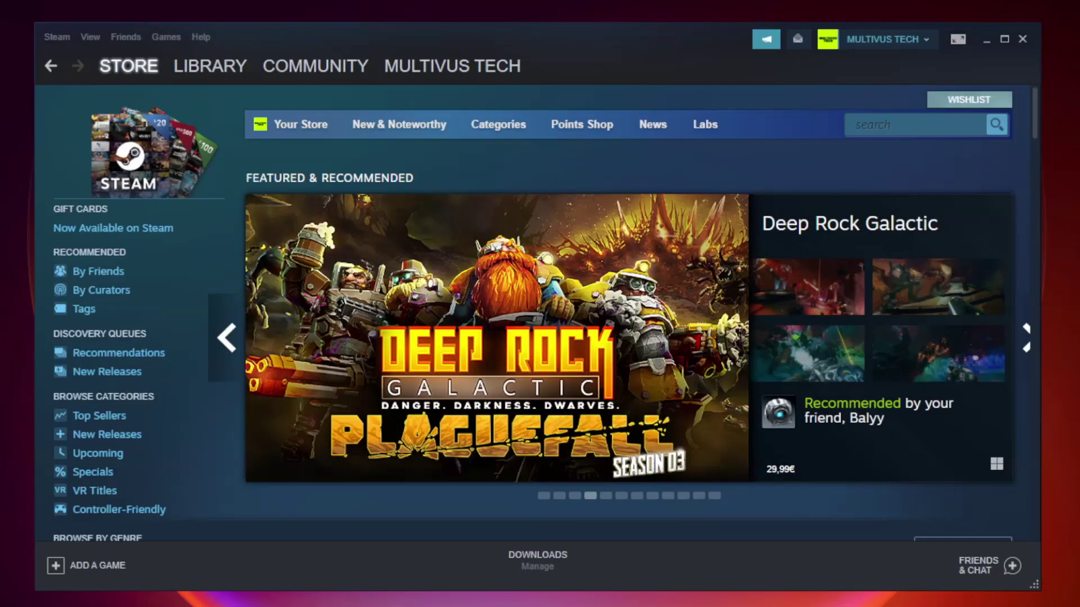
Step: Switch Steam to the Library and bring up the context menu of the game under Favorites
{"action": "mouse_move", "coordinate": [215, 70]}
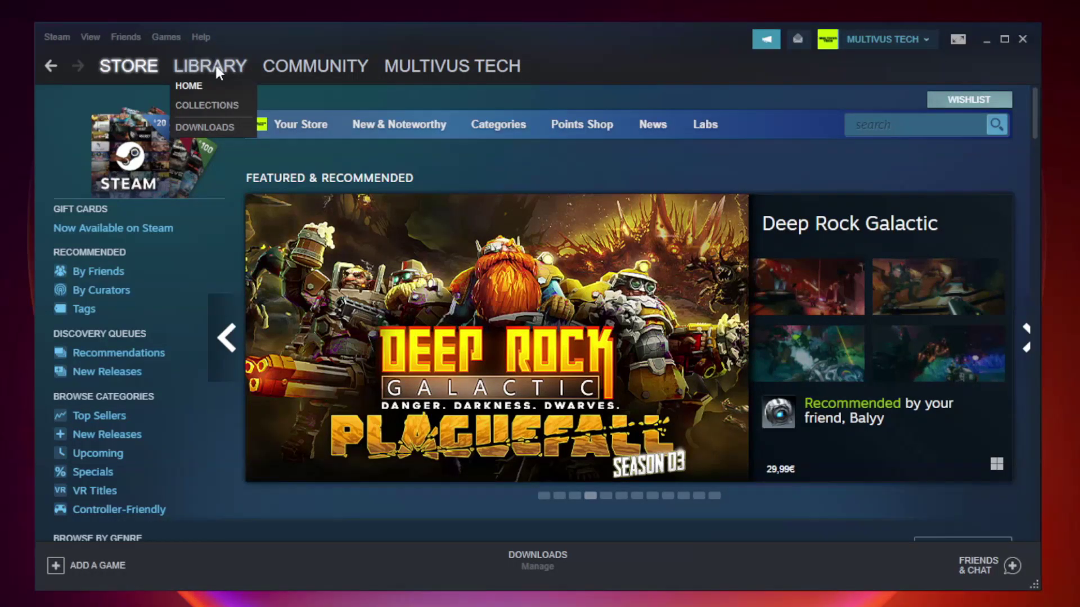
{"action": "left_click", "coordinate": [218, 72]}
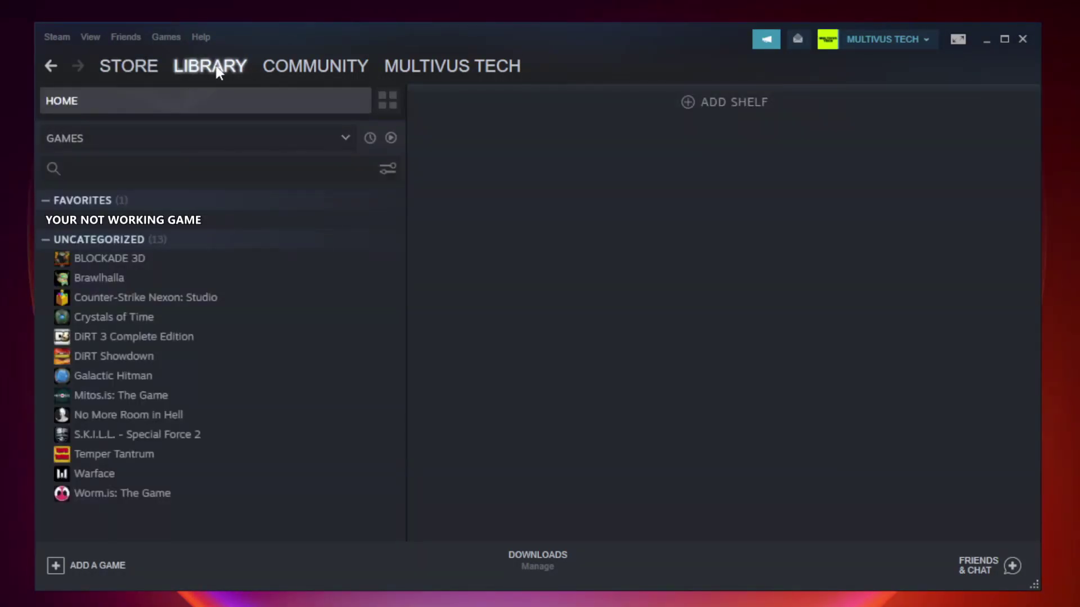
{"action": "right_click", "coordinate": [234, 225]}
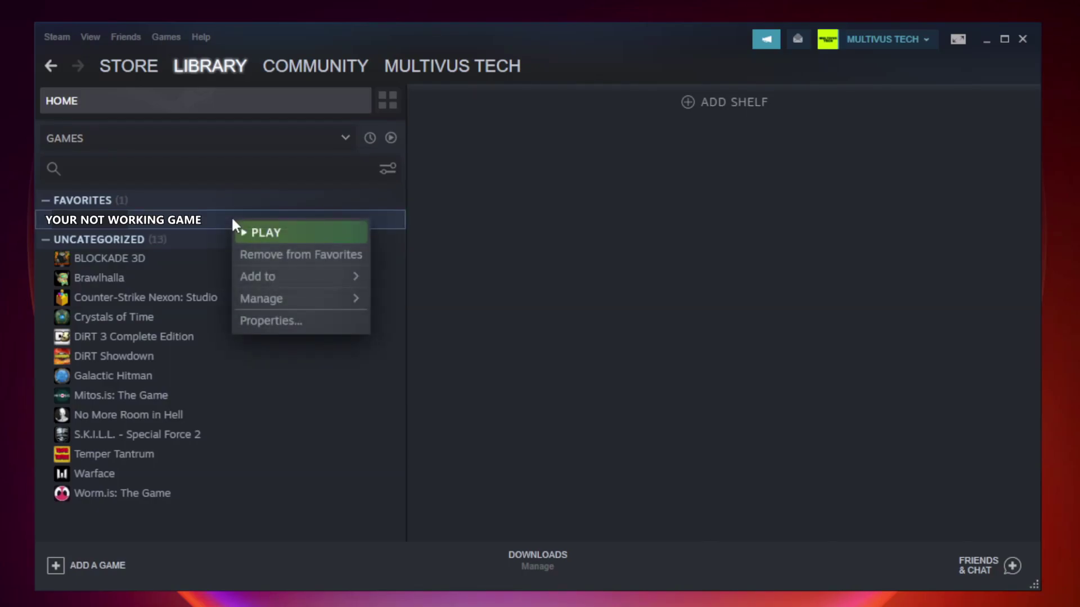
Step: Verify Unturned's game files under Properties > Local Files; all 9192 files validate
{"action": "left_click", "coordinate": [298, 323]}
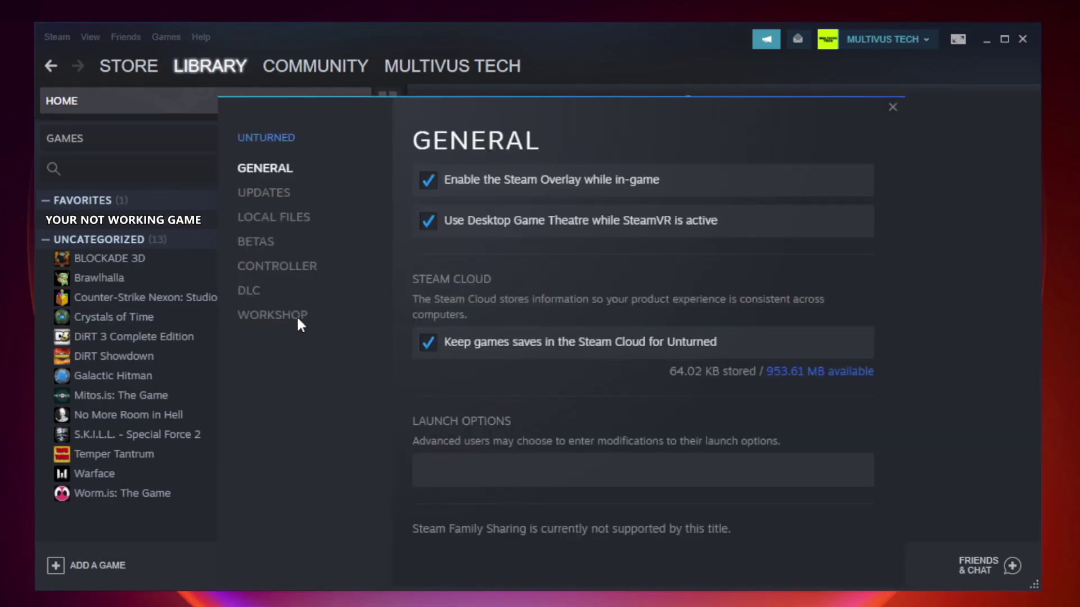
{"action": "left_click", "coordinate": [288, 228]}
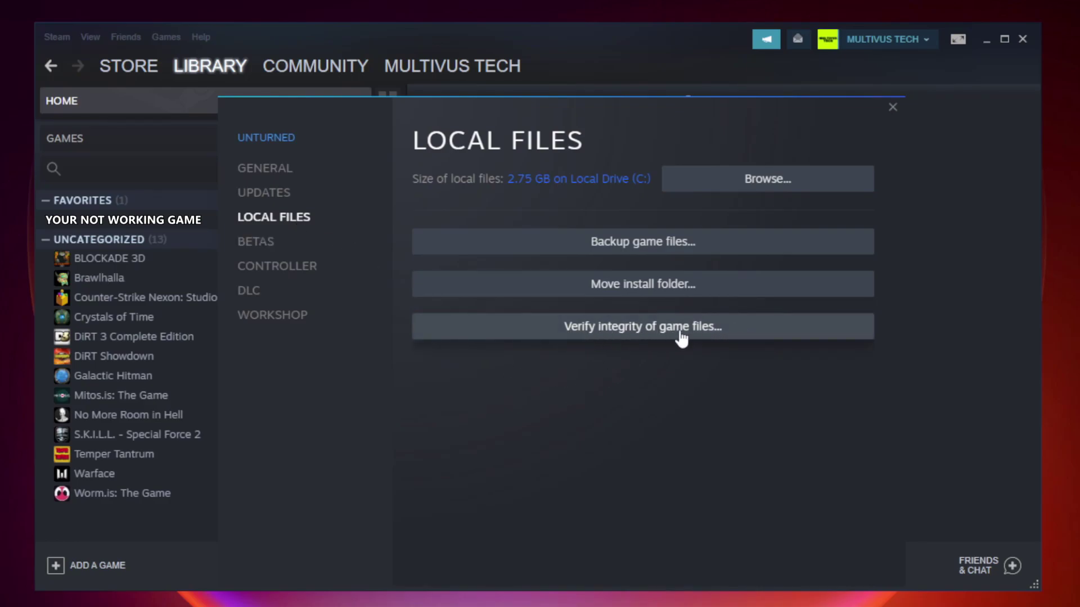
{"action": "left_click", "coordinate": [654, 337]}
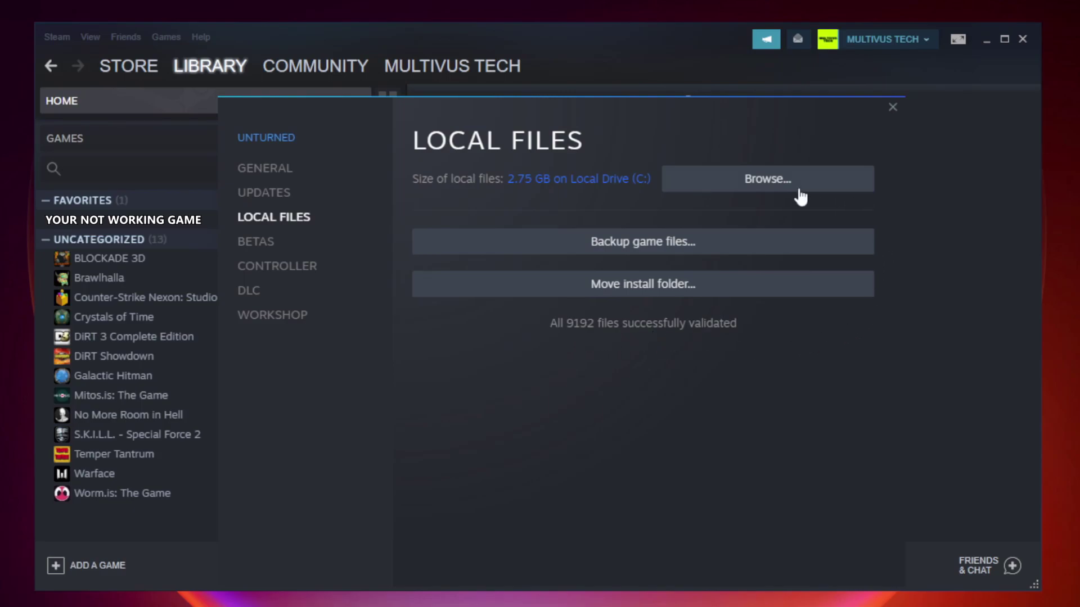
Step: Open the game's install folder and bring up the menu for the YOUR NOT WORKING GAME shortcut
{"action": "left_click", "coordinate": [770, 189]}
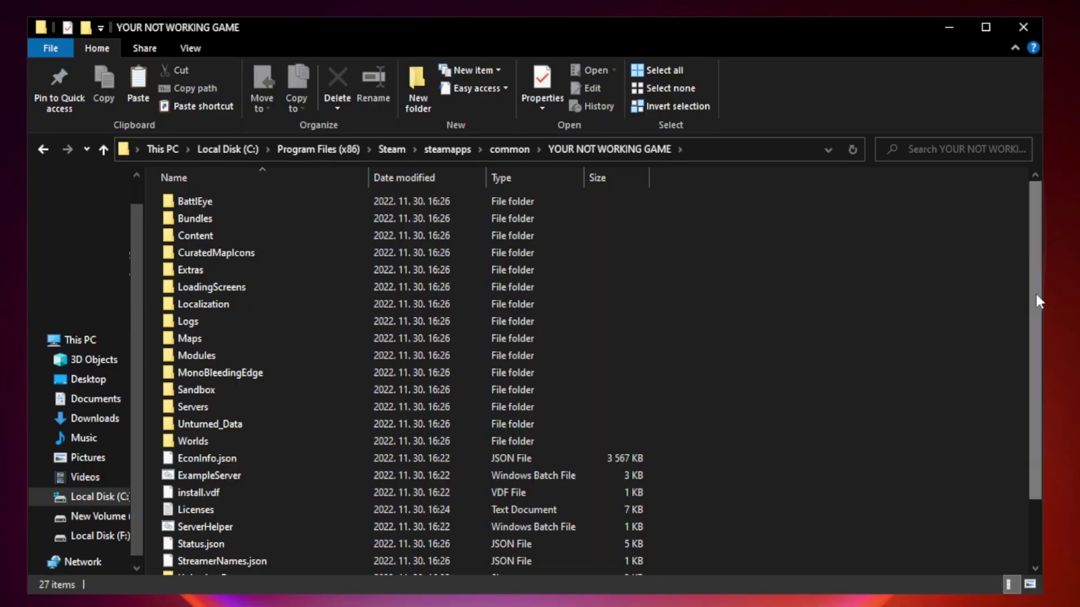
{"action": "left_click_drag", "start_coordinate": [1037, 297], "coordinate": [1038, 394]}
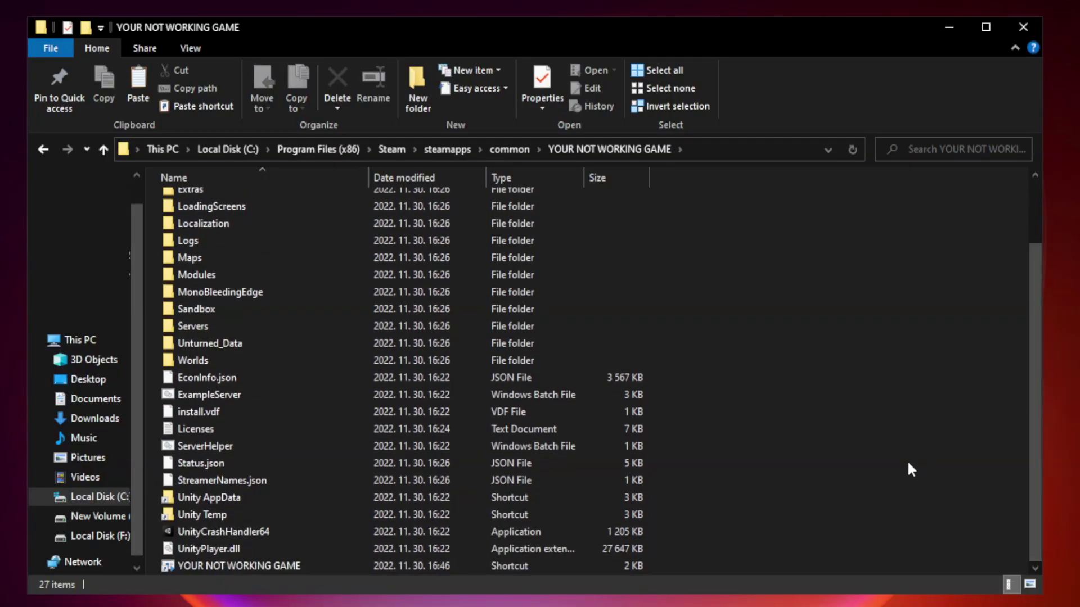
{"action": "left_click", "coordinate": [430, 566]}
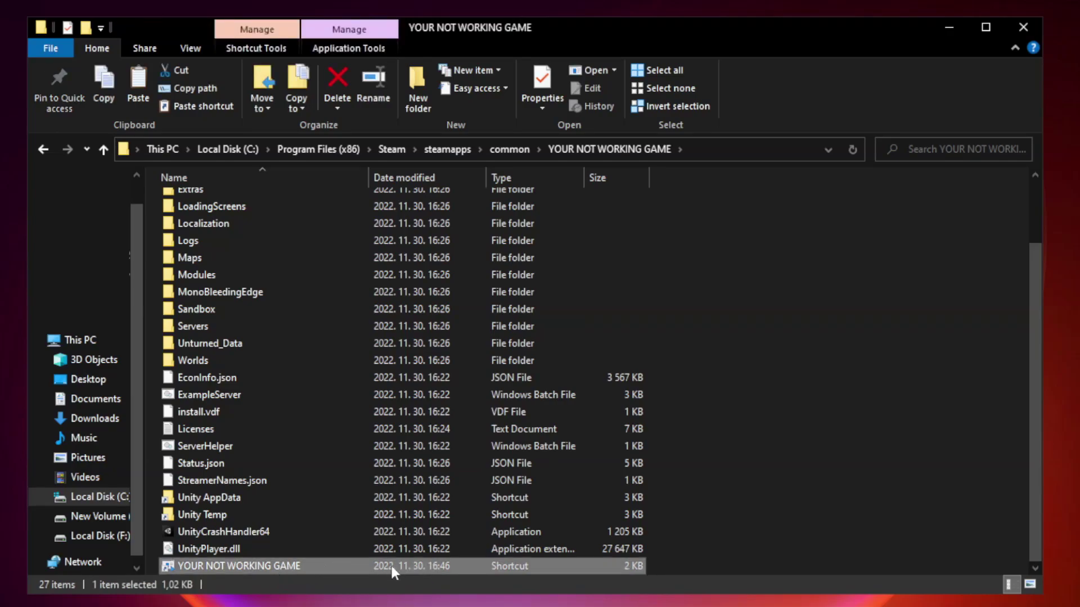
{"action": "right_click", "coordinate": [366, 568]}
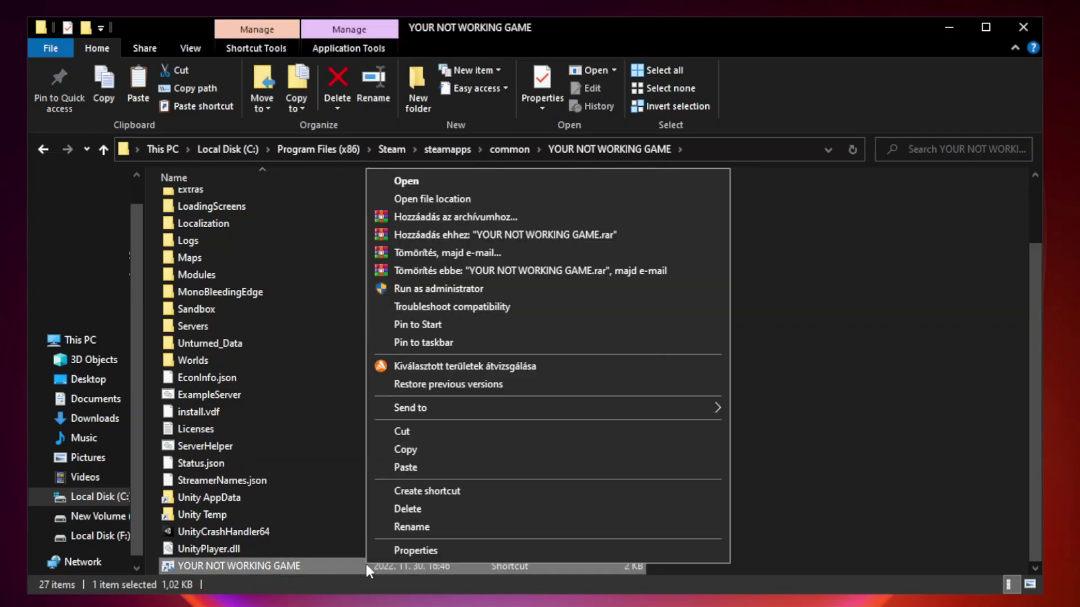
Step: Set the shortcut to Windows 8 compatibility, disable fullscreen optimizations, run as administrator, and apply
{"action": "left_click", "coordinate": [544, 550]}
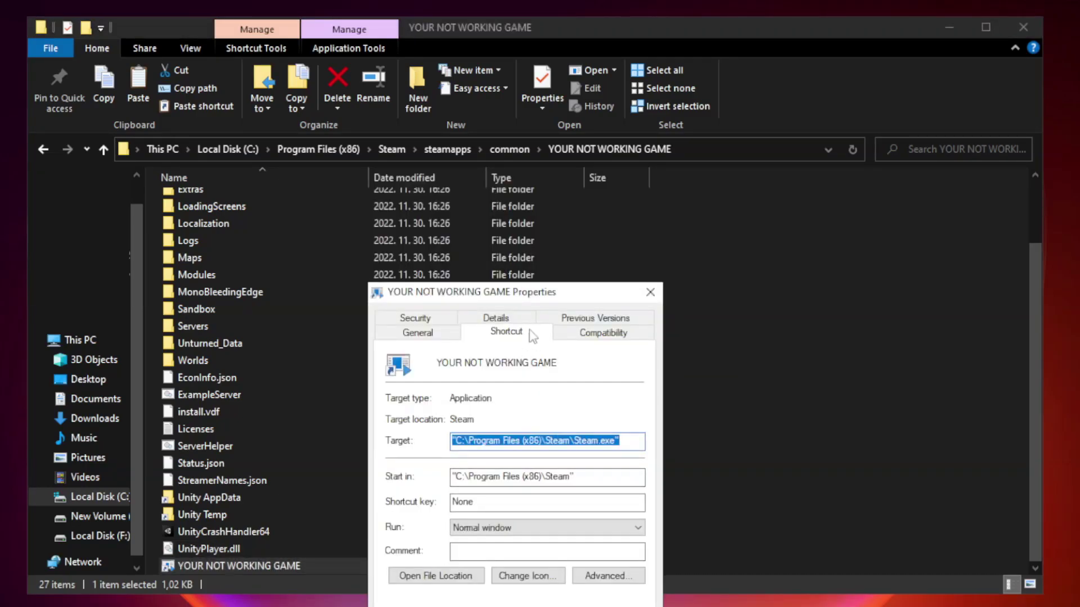
{"action": "mouse_move", "coordinate": [537, 298]}
{"action": "left_mouse_down"}
{"action": "mouse_move", "coordinate": [563, 162]}
{"action": "mouse_move", "coordinate": [535, 124]}
{"action": "left_mouse_up"}
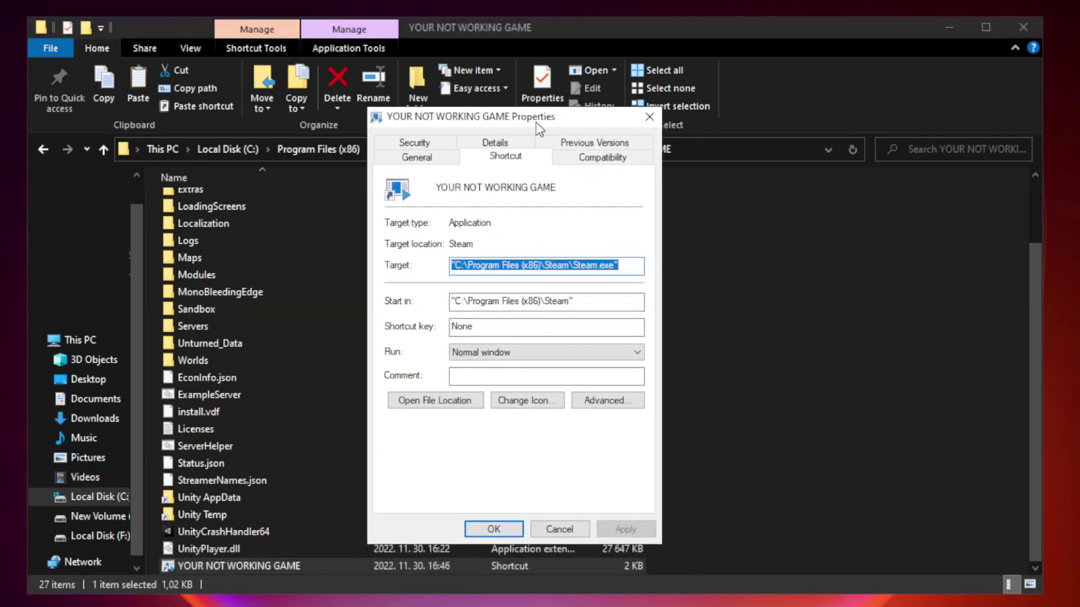
{"action": "left_click", "coordinate": [600, 163]}
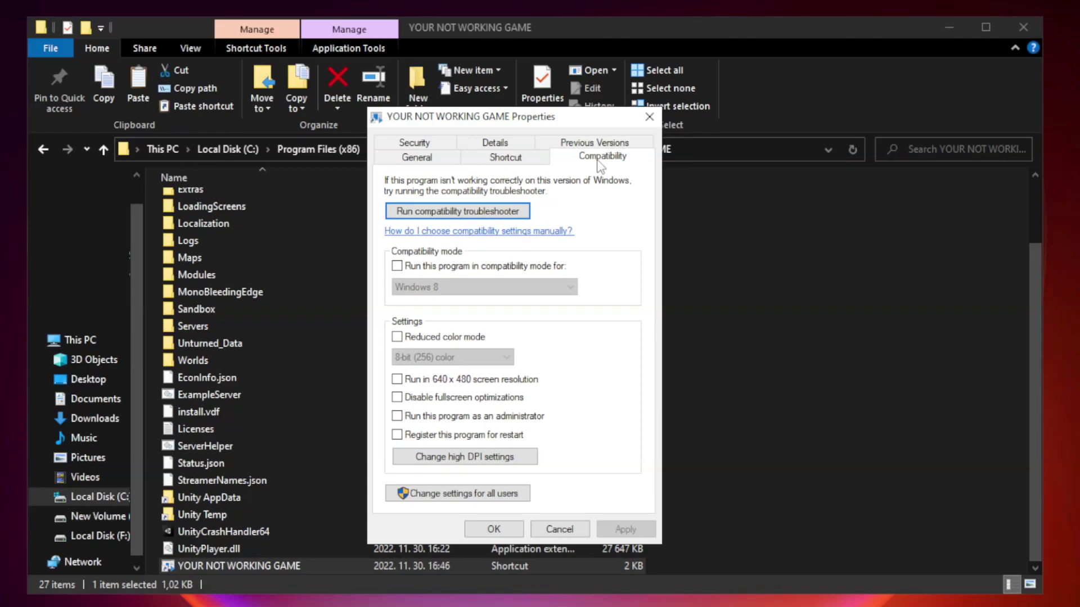
{"action": "left_click", "coordinate": [431, 269]}
{"action": "left_click", "coordinate": [475, 288]}
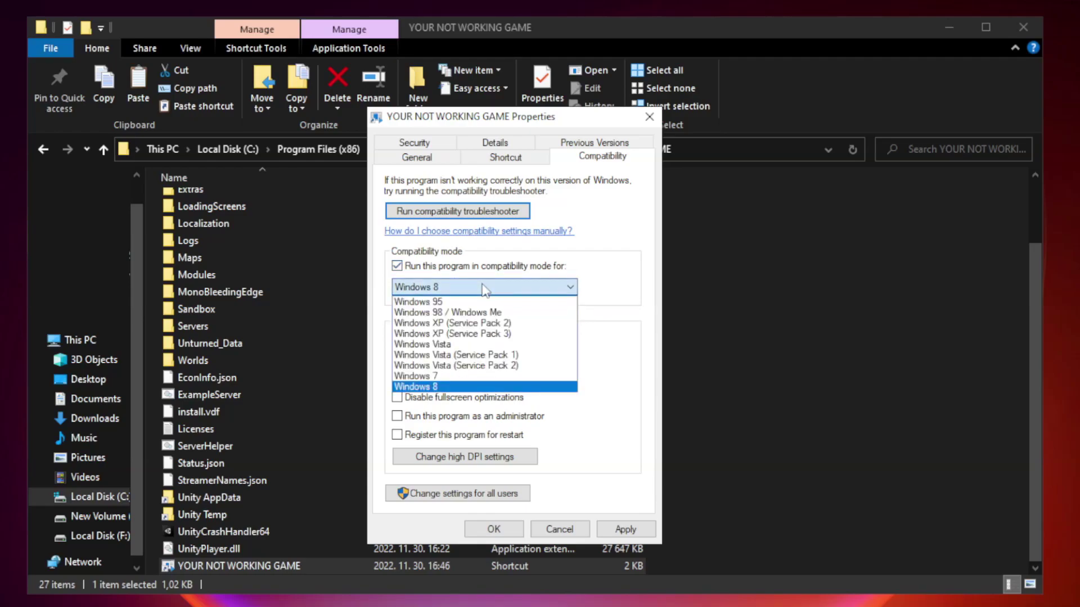
{"action": "left_click", "coordinate": [457, 388]}
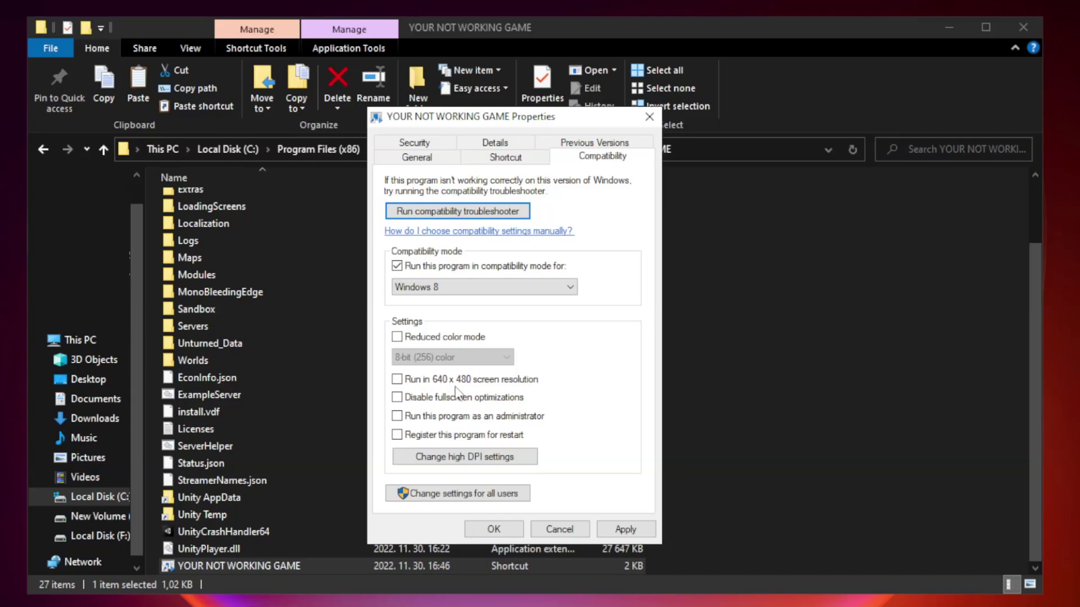
{"action": "left_click", "coordinate": [423, 403]}
{"action": "left_click", "coordinate": [424, 418]}
{"action": "left_click", "coordinate": [629, 531]}
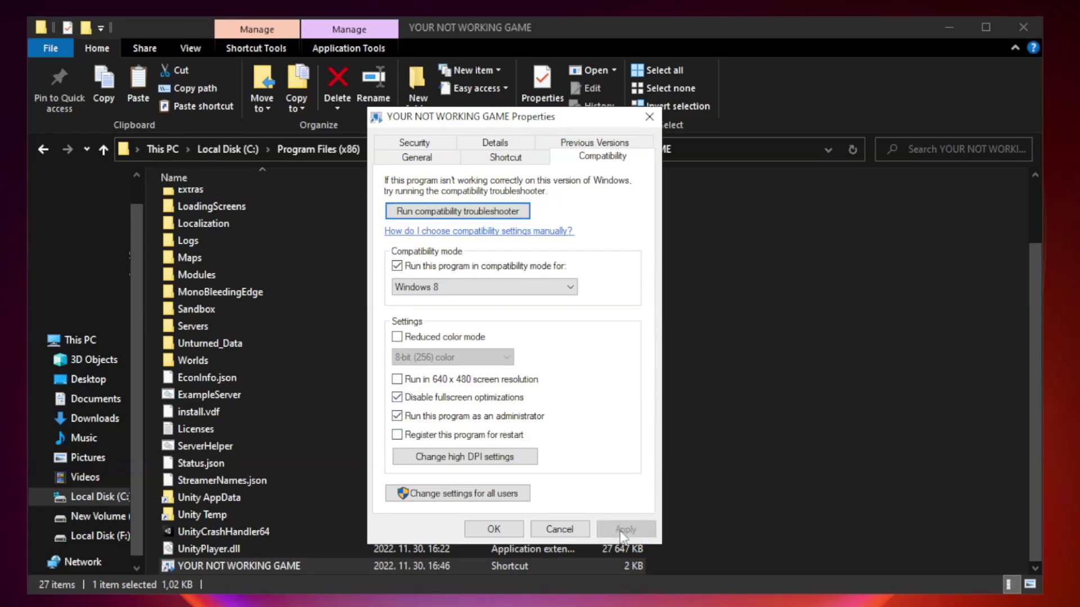
{"action": "left_click", "coordinate": [493, 529]}
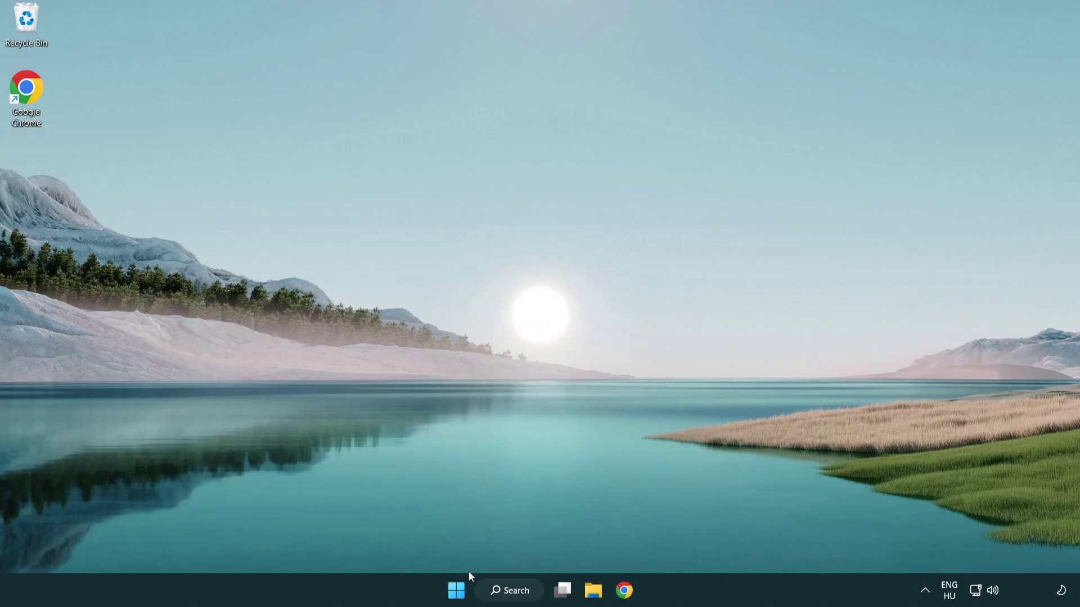
Step: Open Task Manager on its Startup tab
{"action": "right_click", "coordinate": [457, 595]}
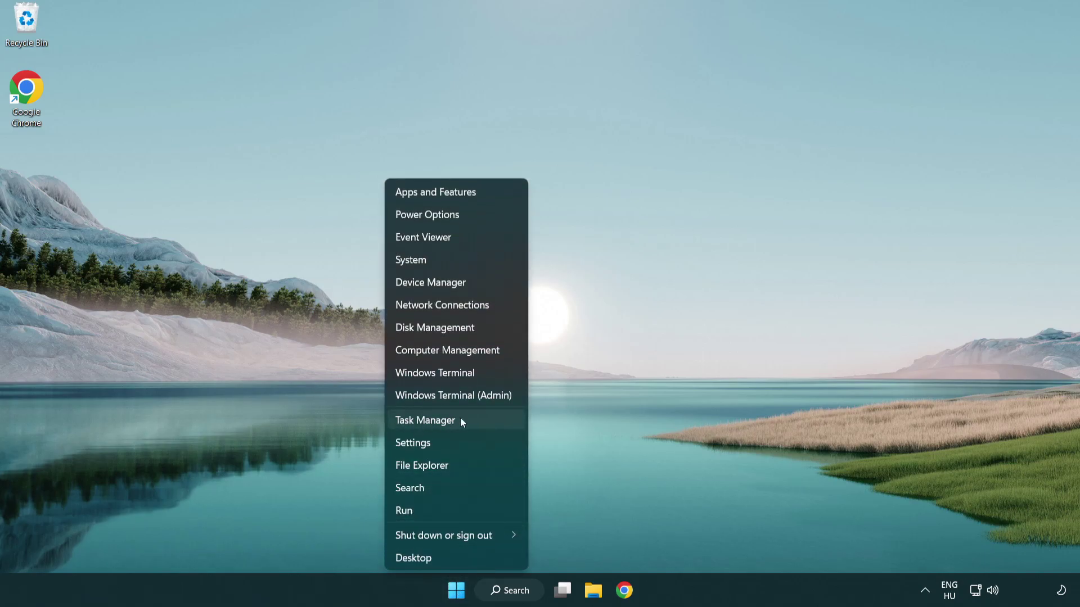
{"action": "left_click", "coordinate": [477, 422]}
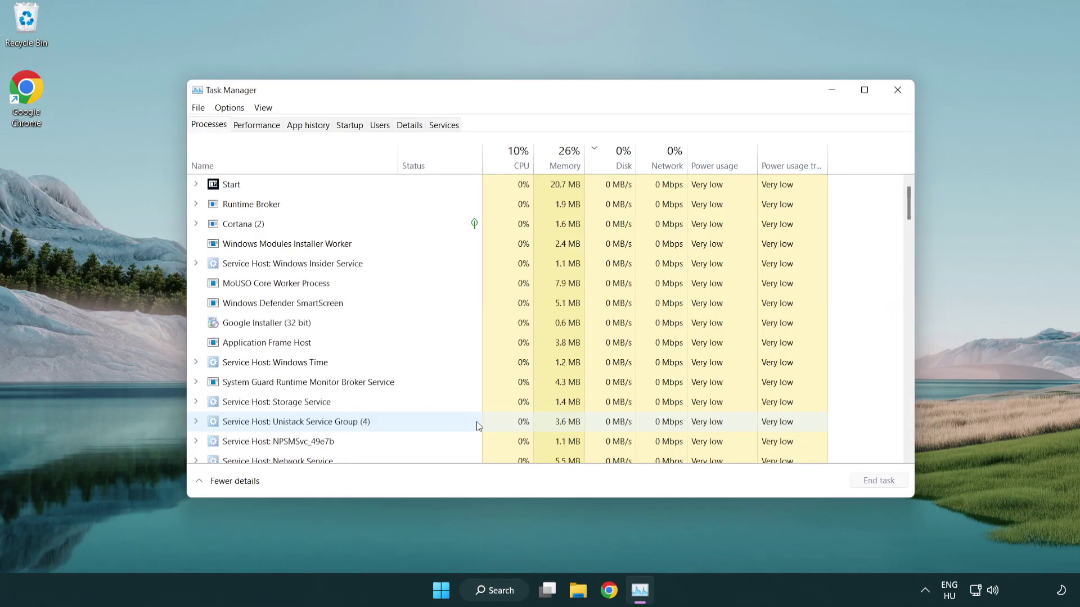
{"action": "left_click", "coordinate": [352, 127]}
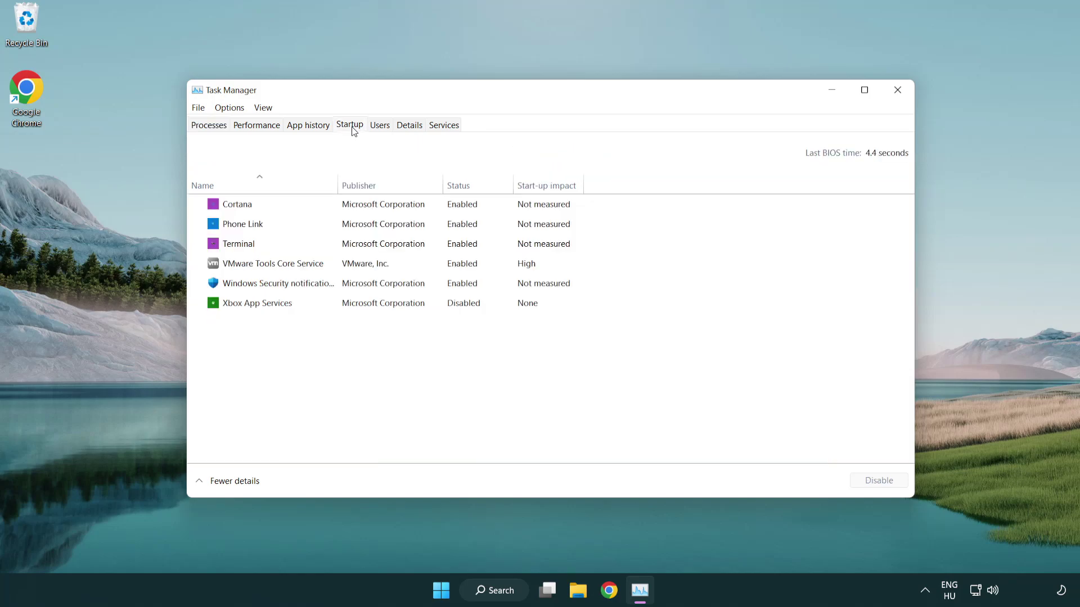
Step: Disable Terminal, Phone Link, Cortana and Windows Security notification at startup
{"action": "left_click", "coordinate": [348, 243]}
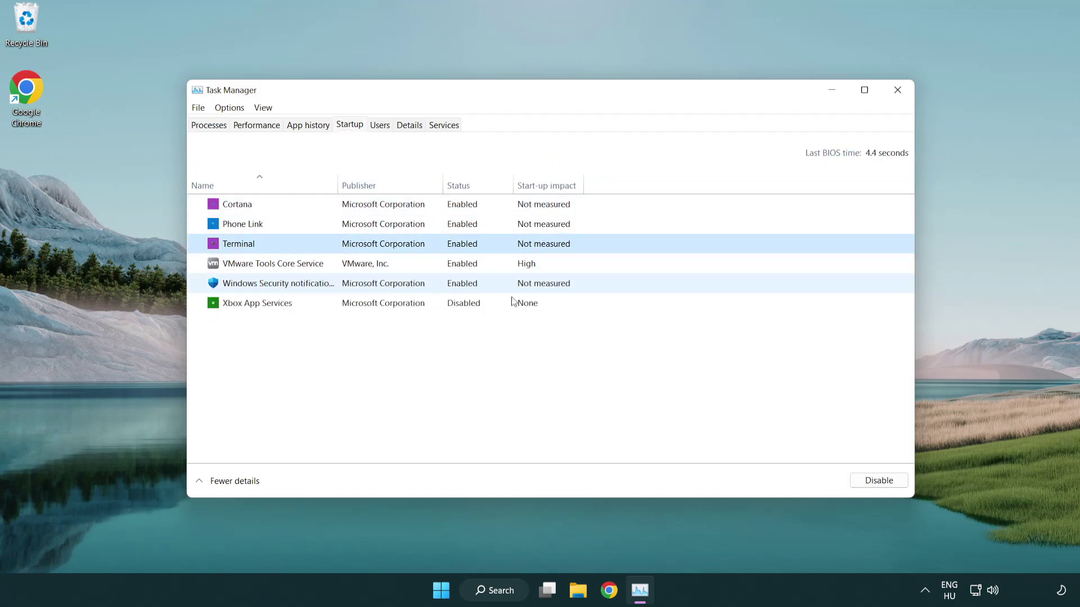
{"action": "left_click", "coordinate": [869, 481]}
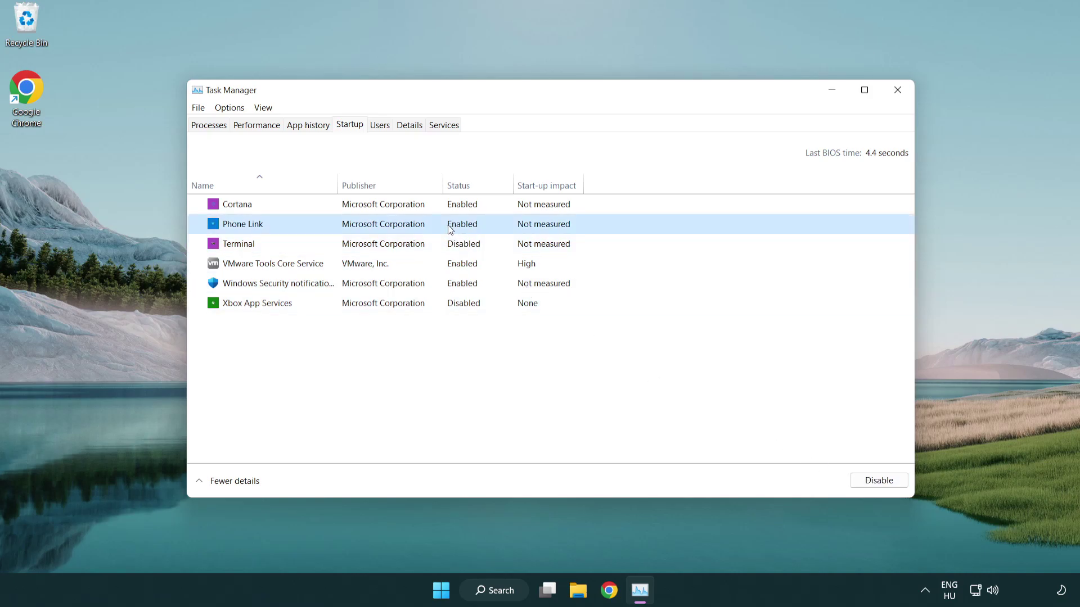
{"action": "left_click", "coordinate": [877, 481]}
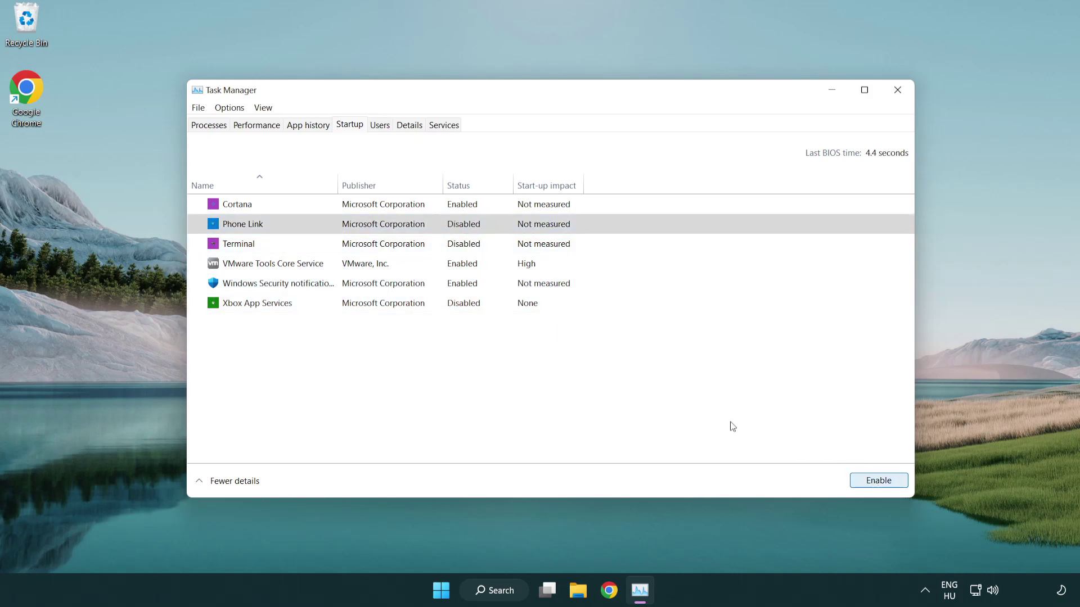
{"action": "left_click", "coordinate": [385, 210]}
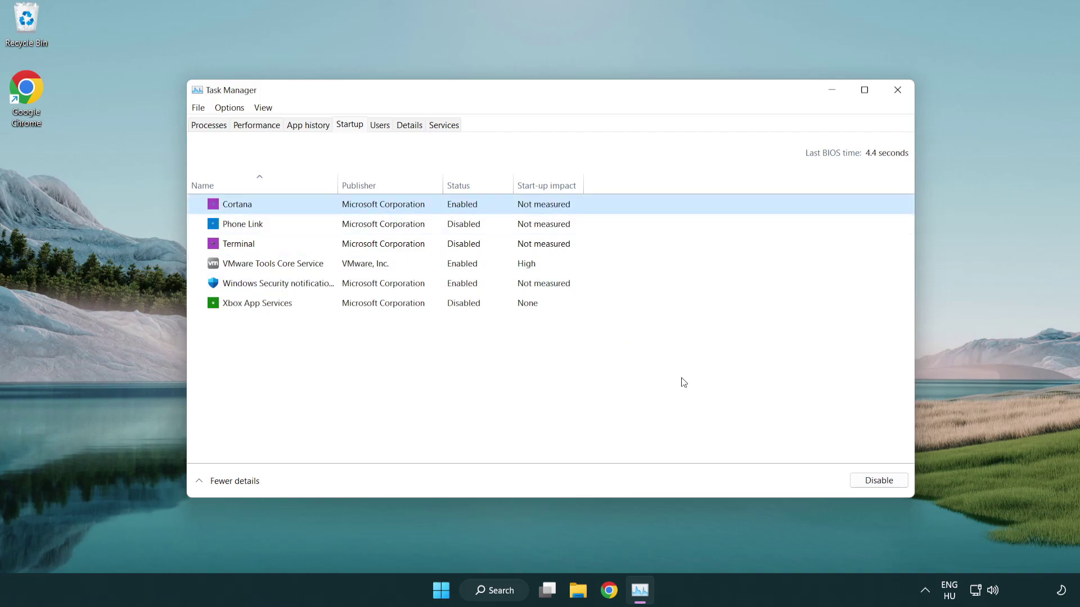
{"action": "left_click", "coordinate": [876, 480]}
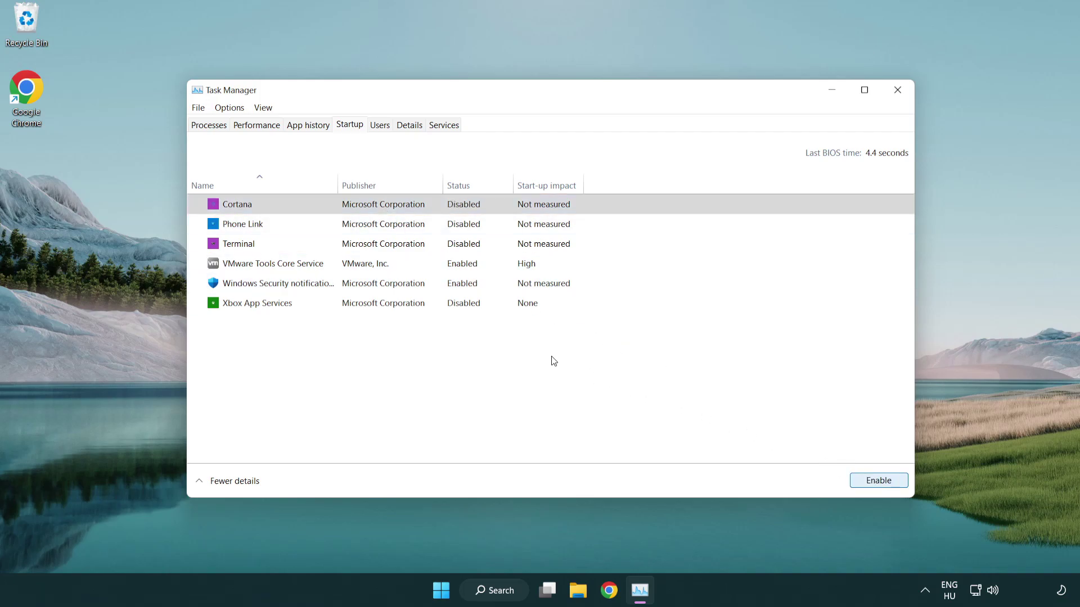
{"action": "left_click", "coordinate": [514, 288]}
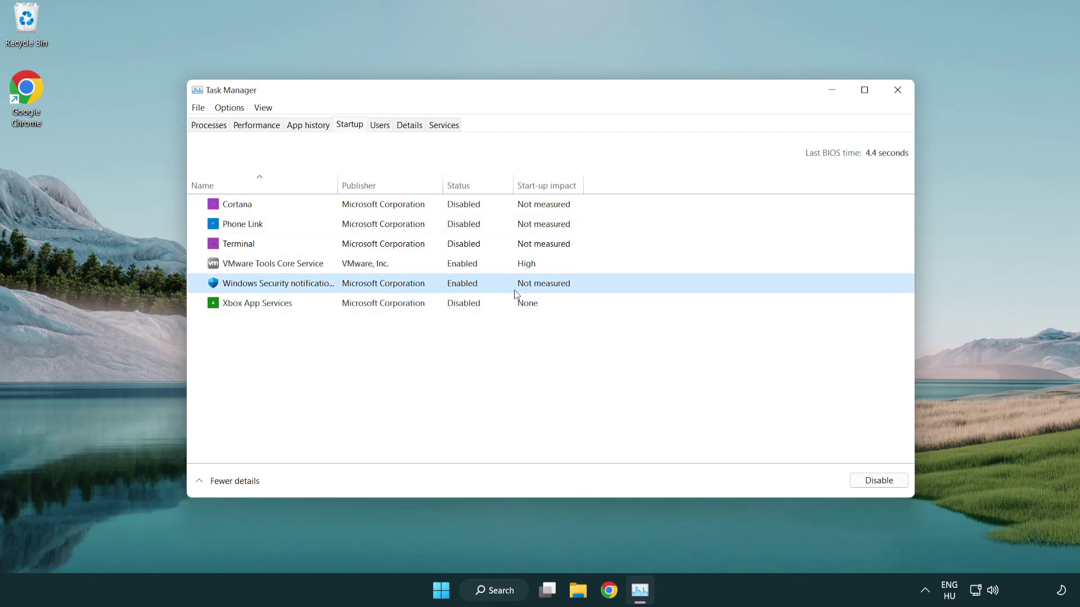
{"action": "left_click", "coordinate": [874, 482]}
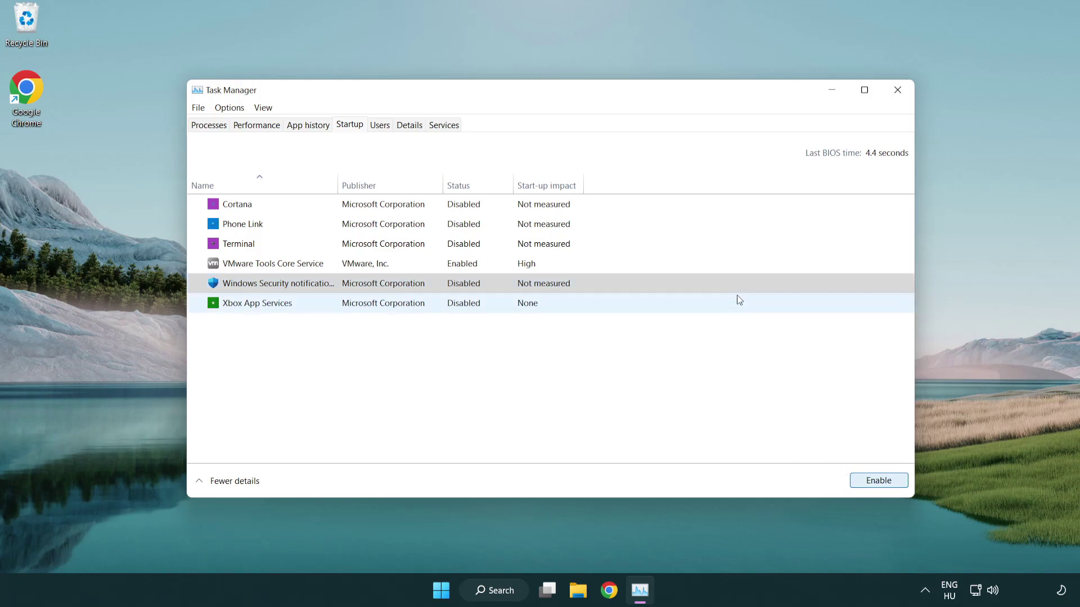
Step: Close Task Manager, download dxwebsetup.exe from the DirectX End-User Runtime page in Chrome, and run it
{"action": "left_click", "coordinate": [899, 94]}
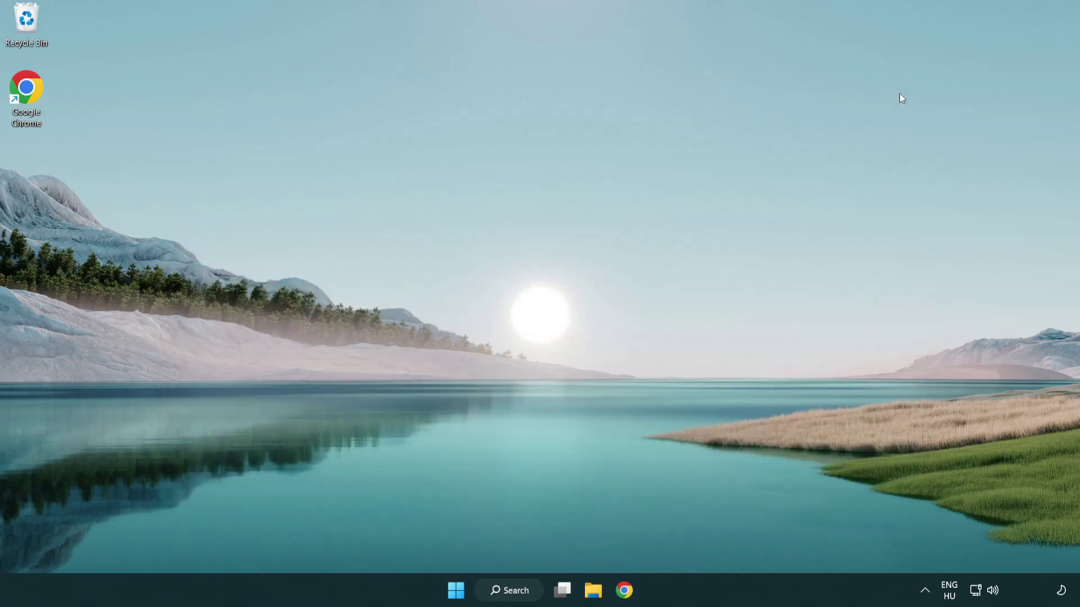
{"action": "left_click", "coordinate": [626, 591]}
{"action": "scroll", "coordinate": [447, 474], "scroll_direction": "up", "scroll_amount": 2}
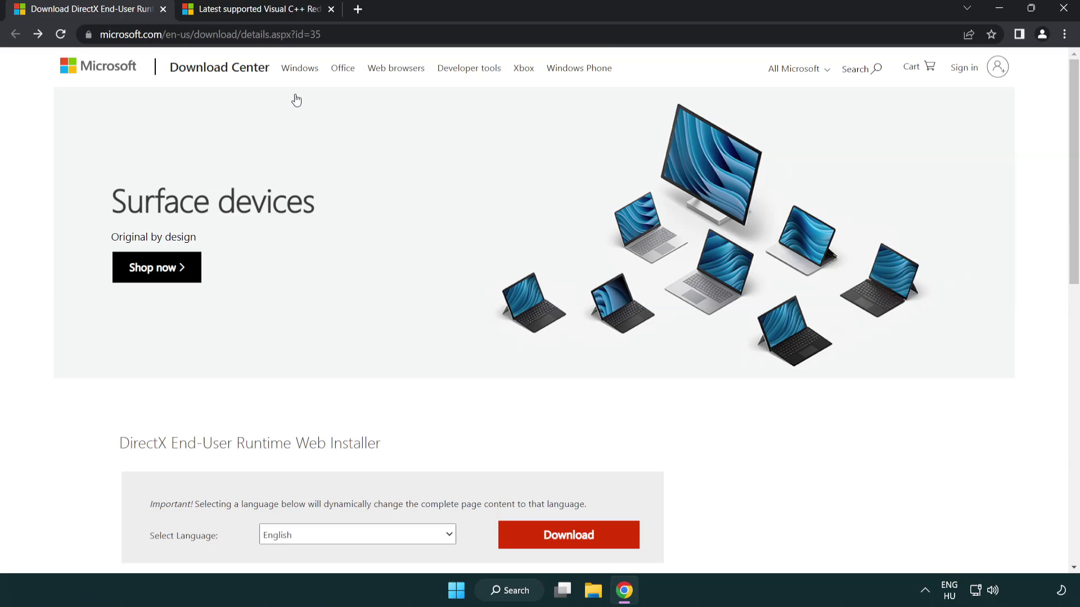
{"action": "left_click", "coordinate": [467, 39]}
{"action": "left_click", "coordinate": [466, 39]}
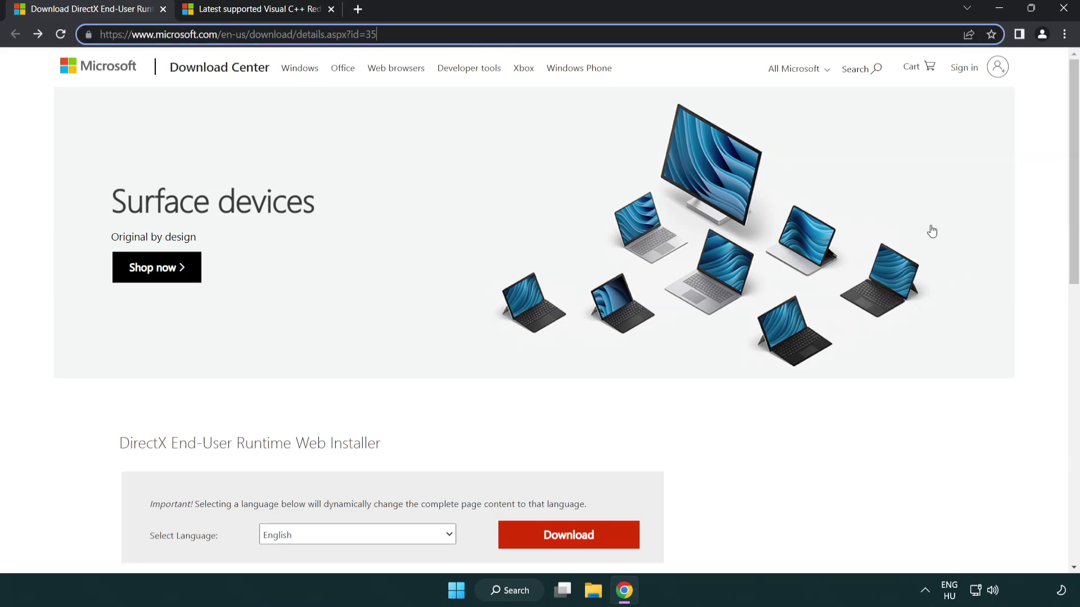
{"action": "left_click", "coordinate": [1034, 246]}
{"action": "scroll", "coordinate": [1072, 245], "scroll_direction": "down", "scroll_amount": 3}
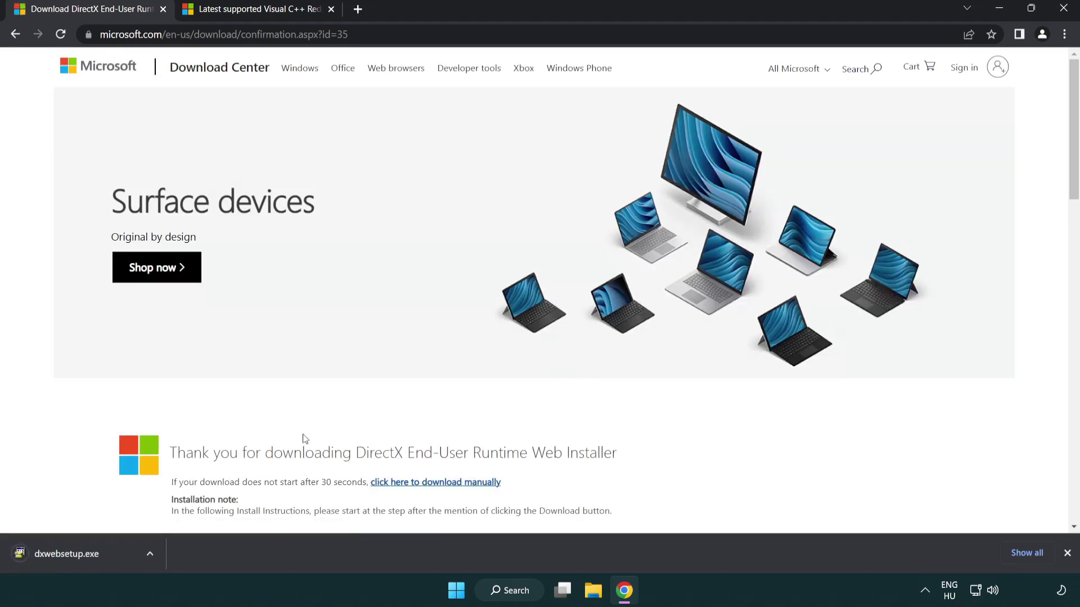
{"action": "left_click", "coordinate": [70, 556]}
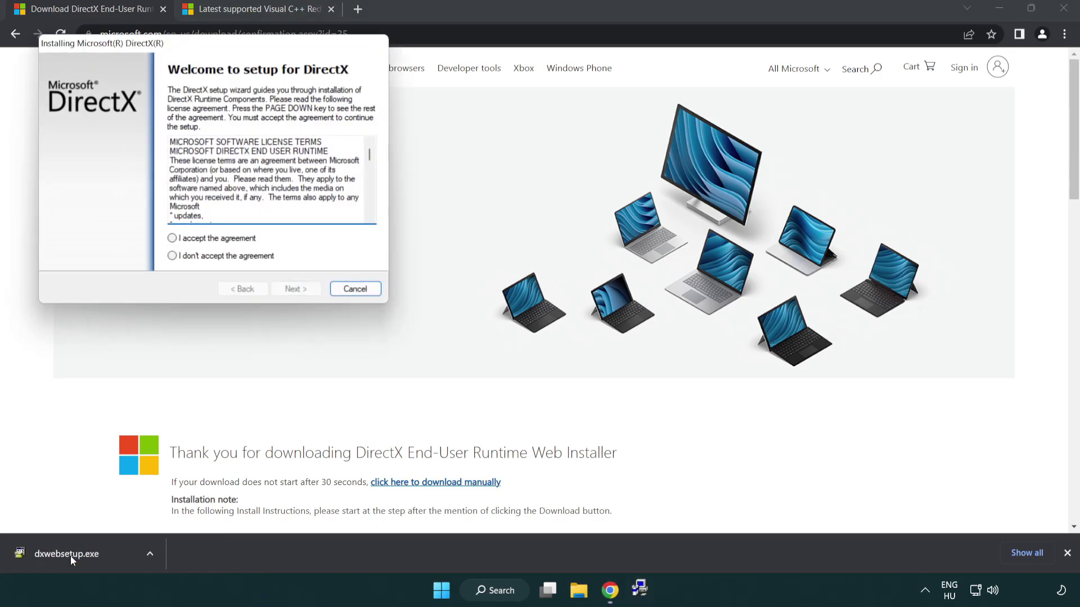
Step: Accept the DirectX licence, leave the Bing Bar unchecked, and finish setup with DirectX already current
{"action": "left_click_drag", "start_coordinate": [164, 50], "coordinate": [475, 169]}
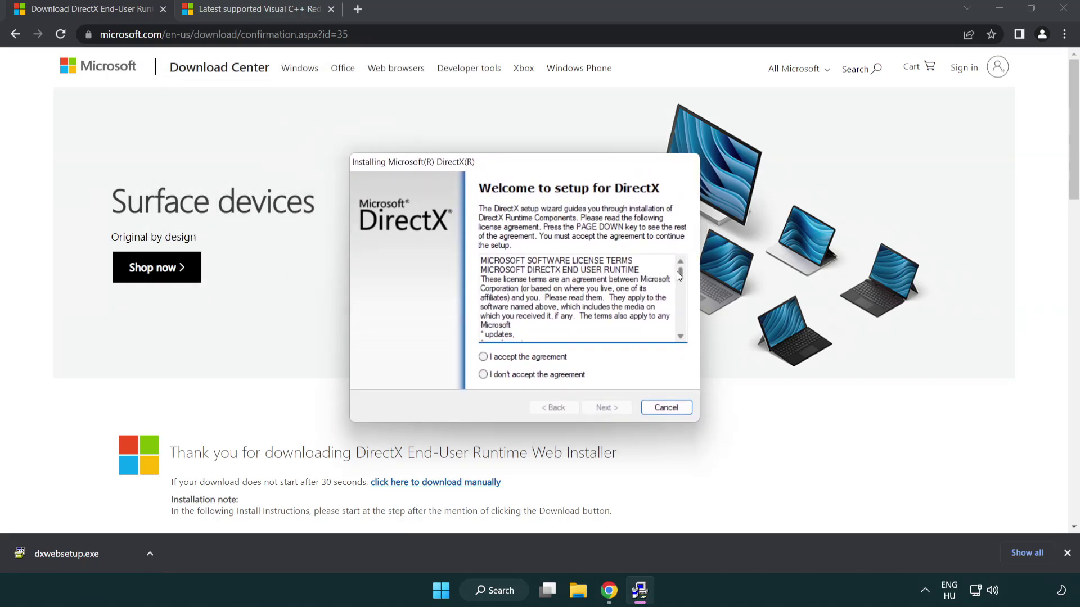
{"action": "left_click_drag", "start_coordinate": [682, 279], "coordinate": [680, 326]}
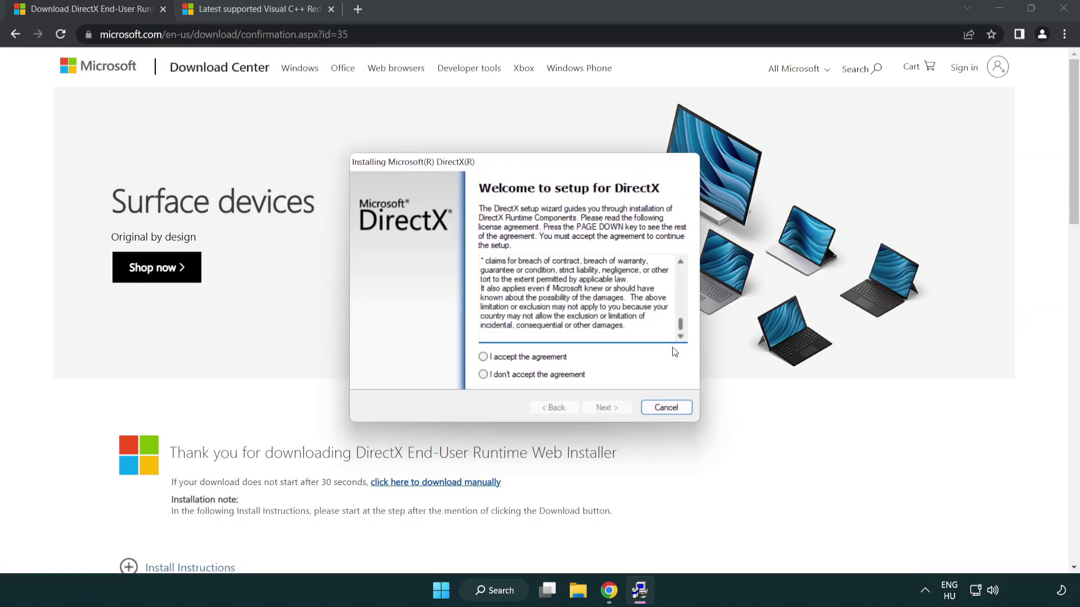
{"action": "left_click", "coordinate": [484, 358]}
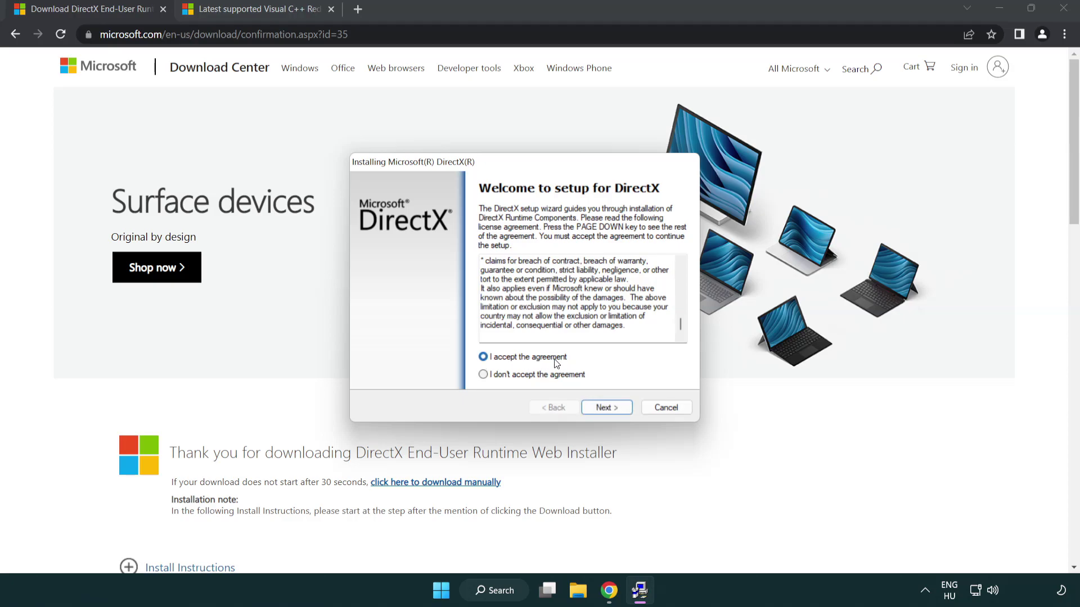
{"action": "left_click", "coordinate": [608, 409]}
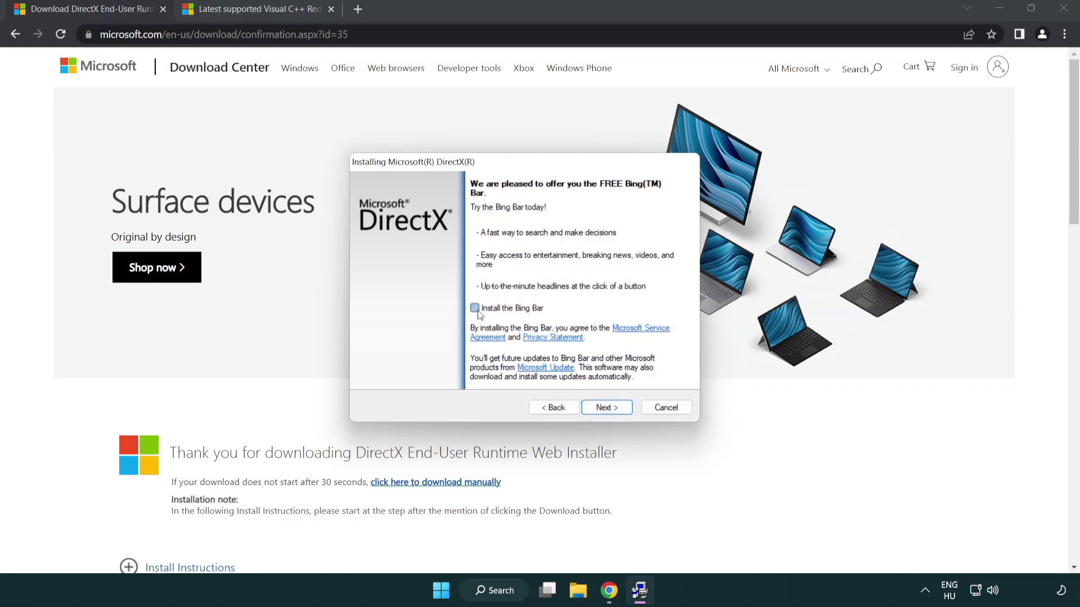
{"action": "left_click", "coordinate": [613, 409]}
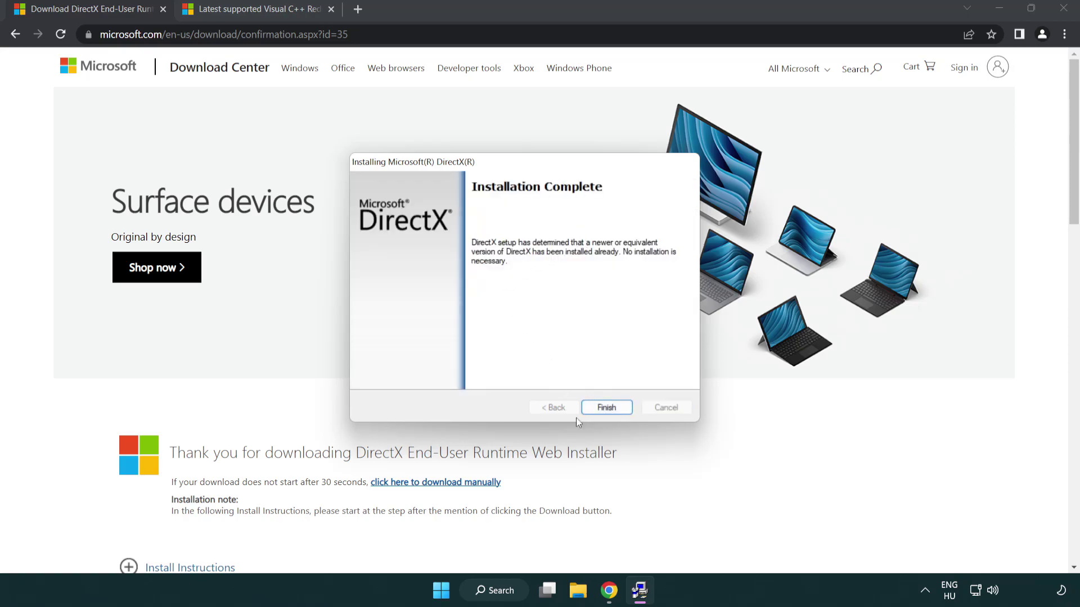
{"action": "left_click", "coordinate": [612, 412]}
{"action": "left_click", "coordinate": [608, 405]}
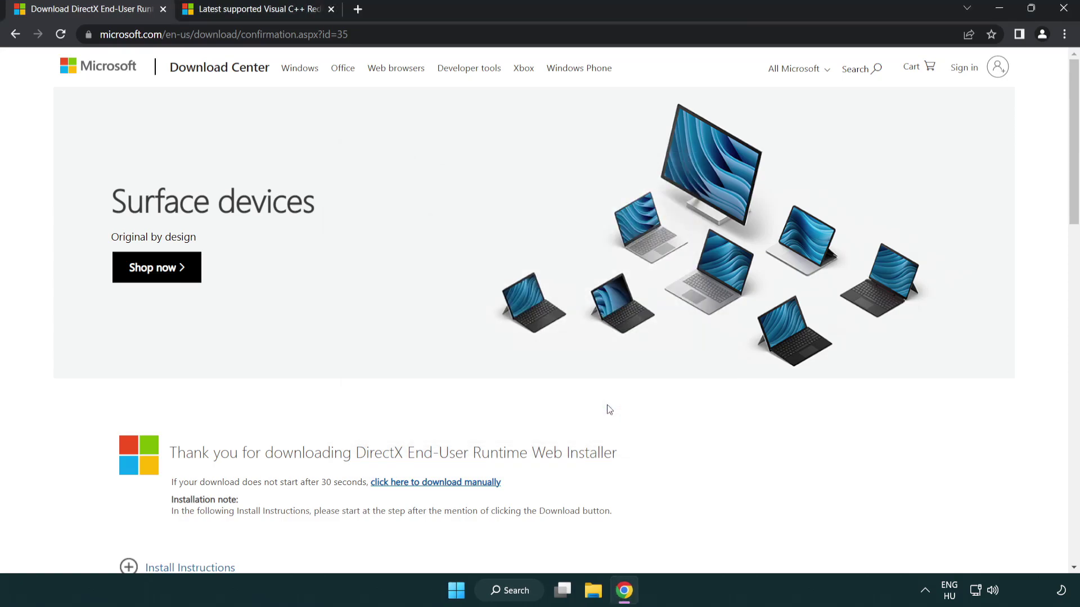
Step: Close the DirectX download tab and scroll down to the Visual C++ 2015–2022 download table
{"action": "left_click", "coordinate": [163, 10]}
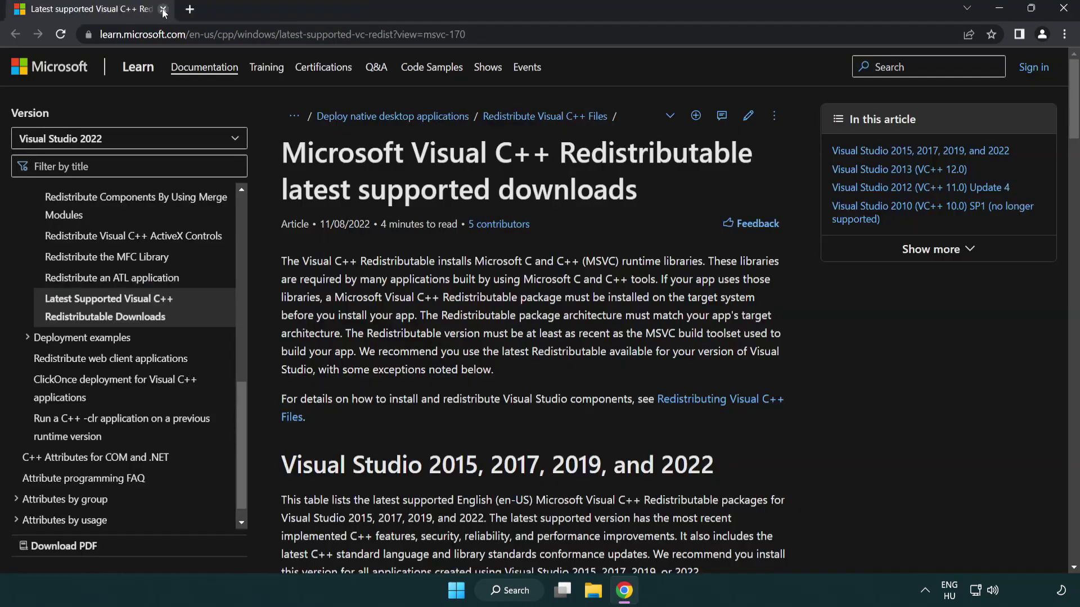
{"action": "left_click", "coordinate": [474, 38]}
{"action": "key", "text": "End"}
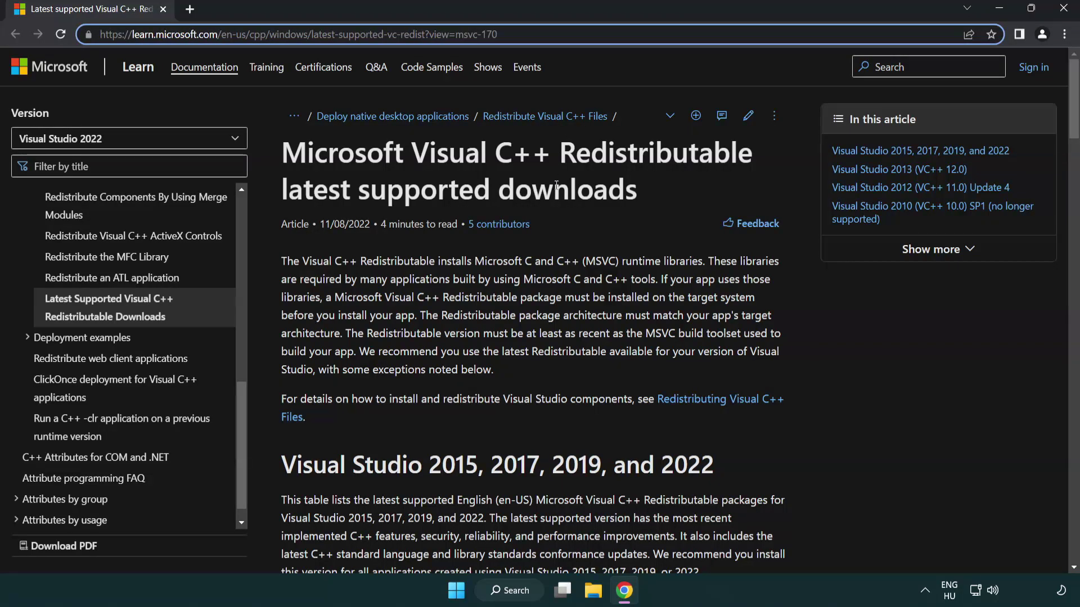
{"action": "left_click", "coordinate": [556, 186]}
{"action": "scroll", "coordinate": [556, 186], "scroll_direction": "down", "scroll_amount": 6}
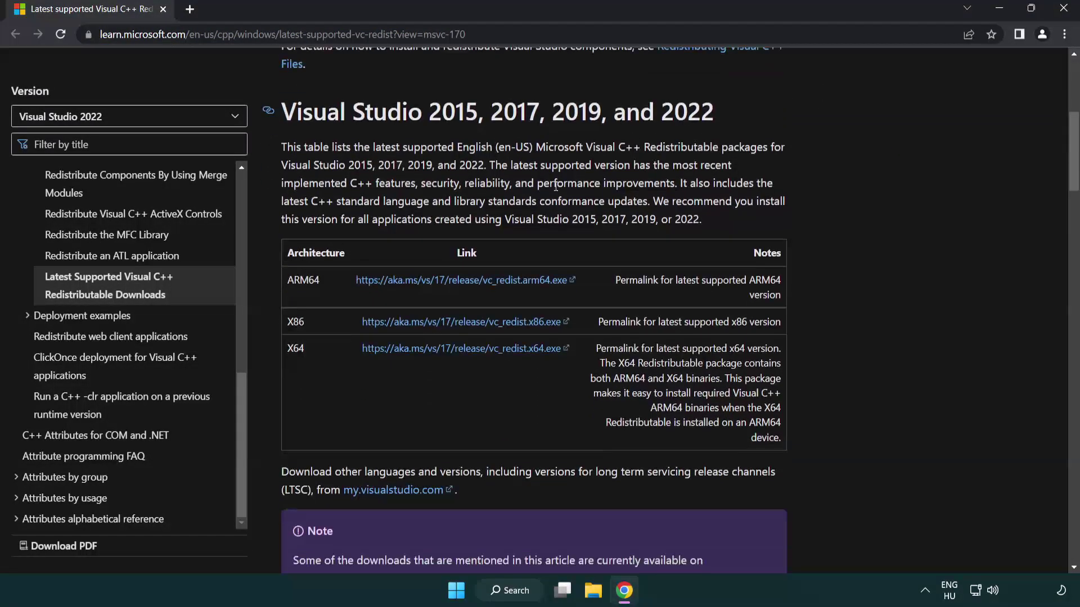
Step: Download the ARM64, x86 and x64 VC_redist installers and launch VC_redist.arm64.exe
{"action": "left_click", "coordinate": [442, 288]}
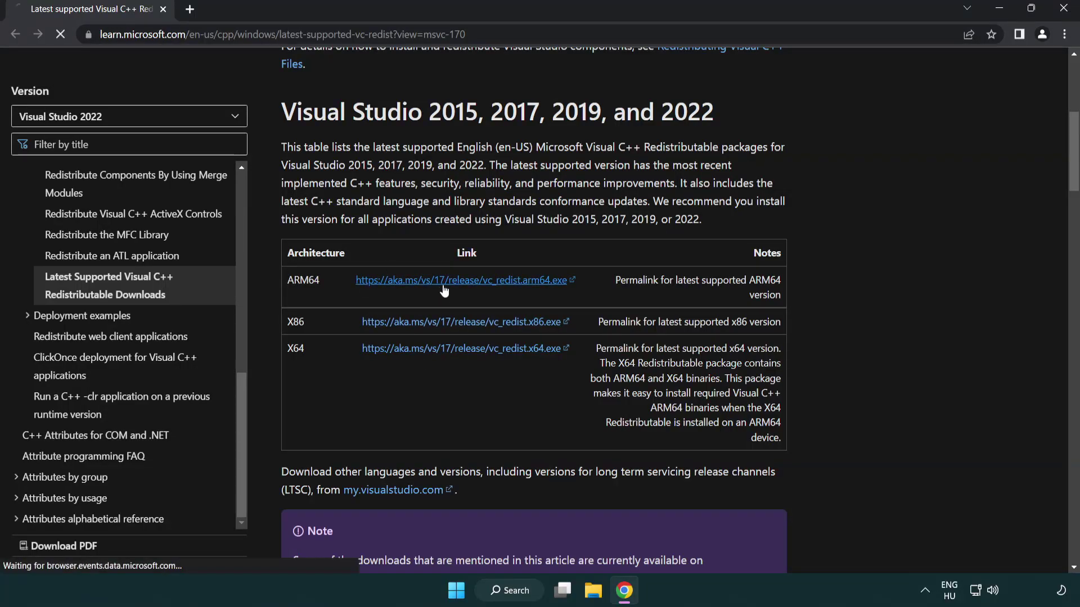
{"action": "left_click", "coordinate": [452, 350]}
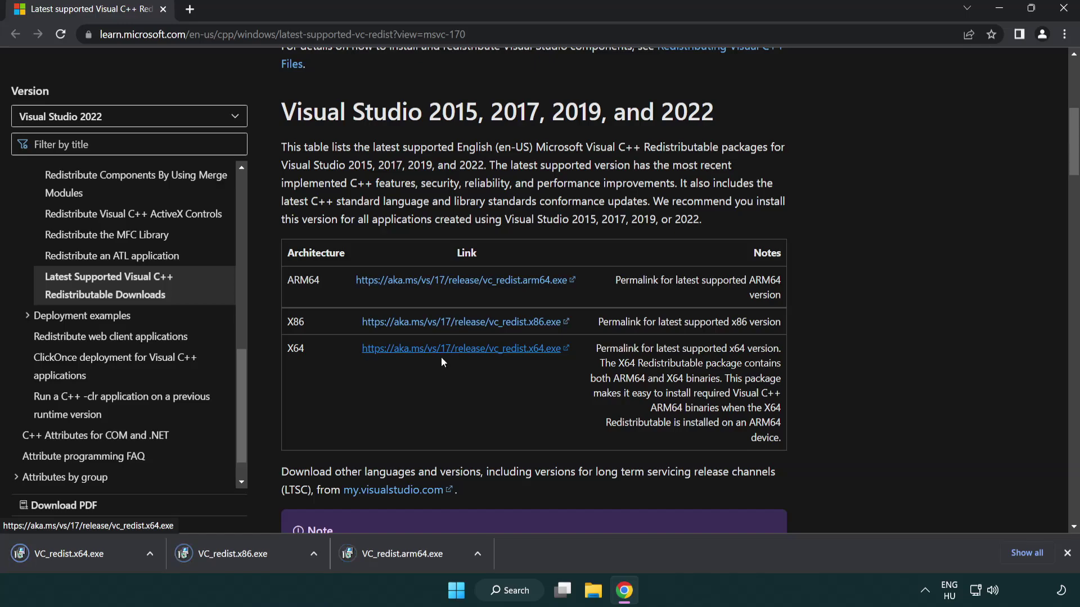
{"action": "left_click", "coordinate": [413, 561]}
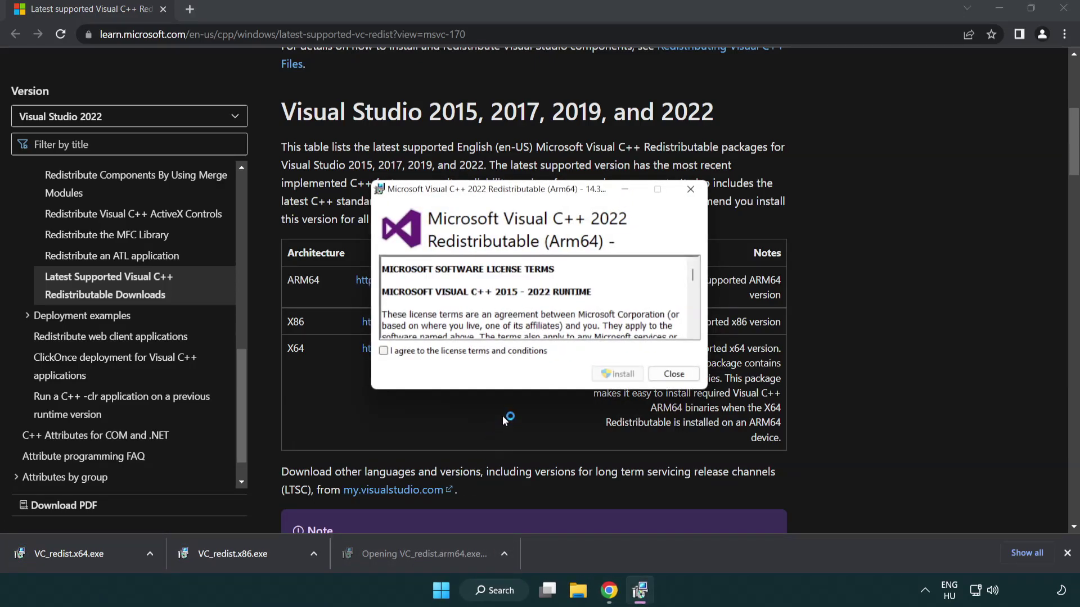
Step: Agree to the ARM64 redistributable licence, attempt the install, and dismiss the failed setup
{"action": "left_click_drag", "start_coordinate": [692, 271], "coordinate": [704, 330]}
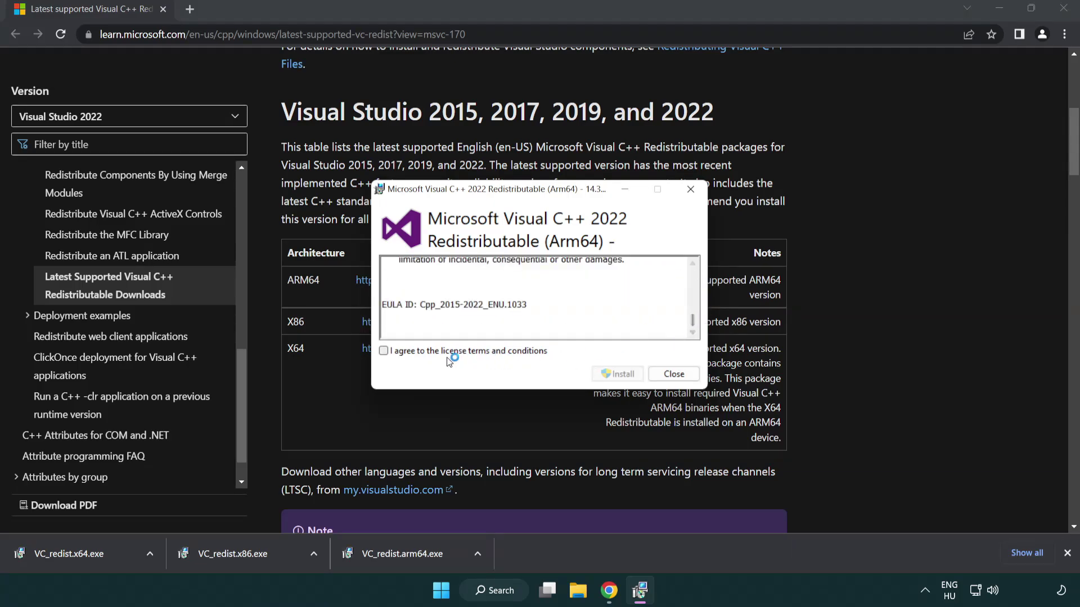
{"action": "left_click", "coordinate": [384, 351]}
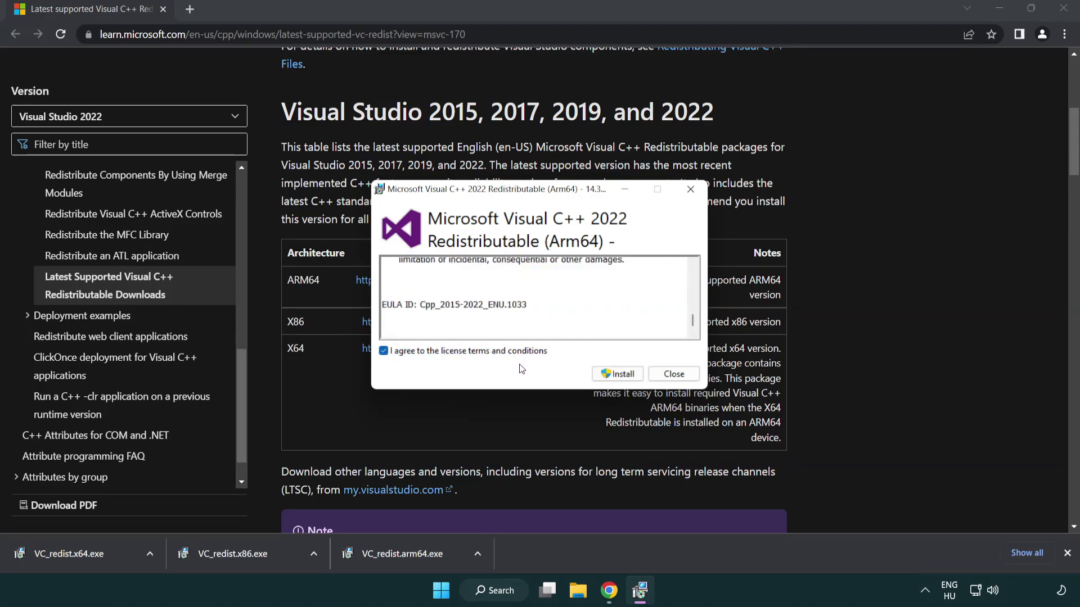
{"action": "left_click", "coordinate": [601, 373]}
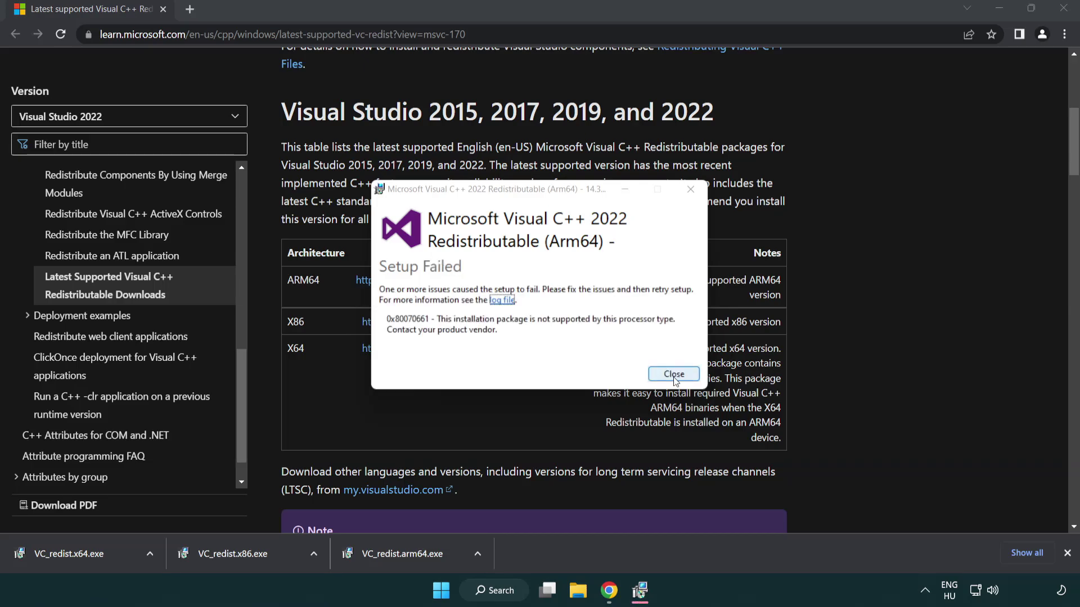
{"action": "left_click", "coordinate": [674, 375]}
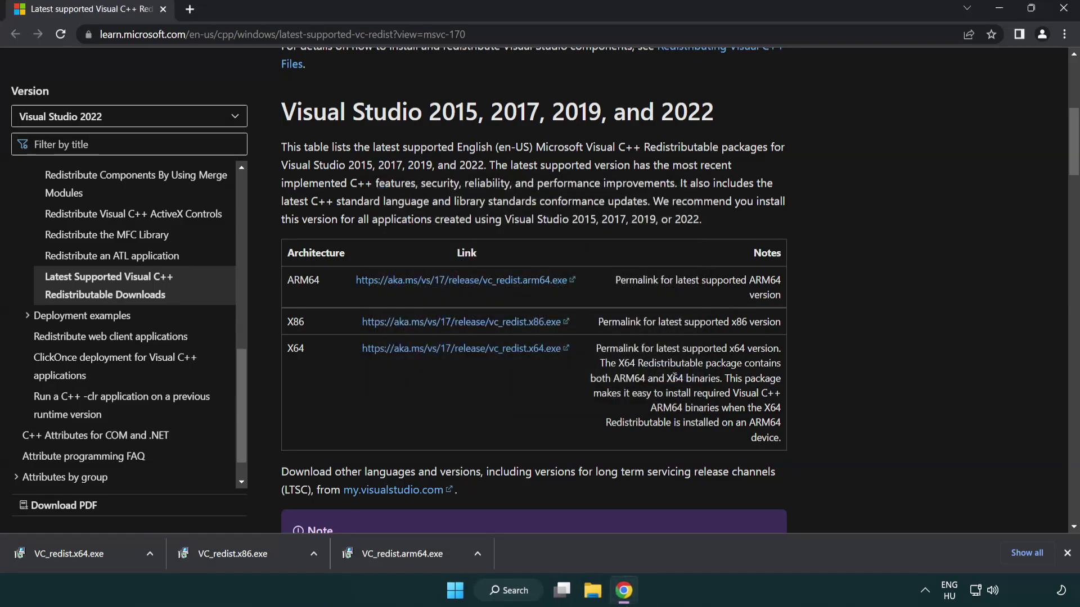
Step: Install the x86 and x64 Visual C++ 2015-2022 redistributables without restarting, then close Chrome
{"action": "left_click", "coordinate": [241, 560]}
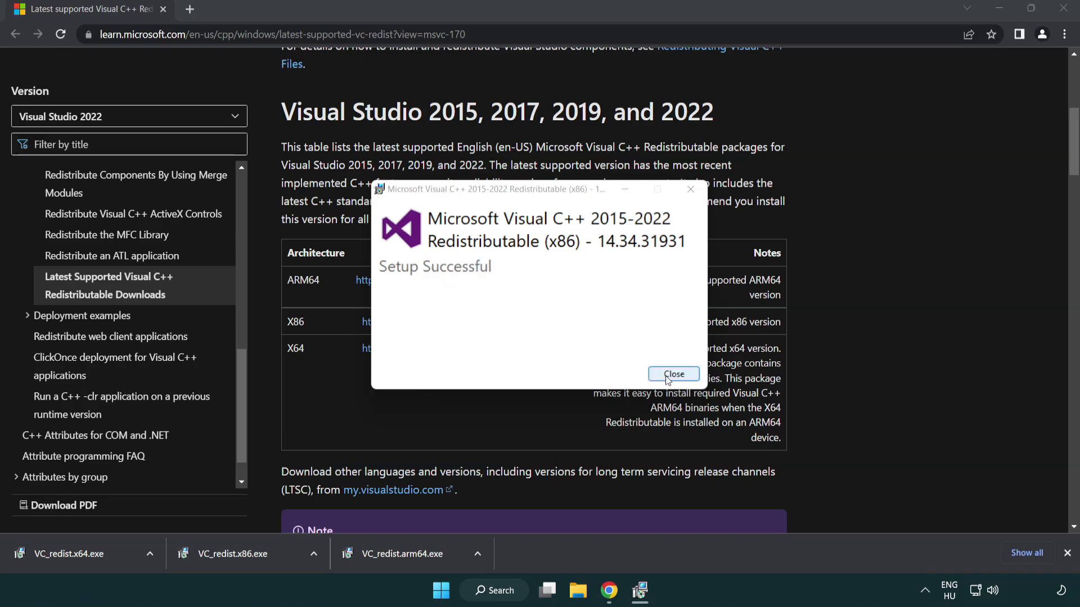
{"action": "left_click", "coordinate": [675, 376]}
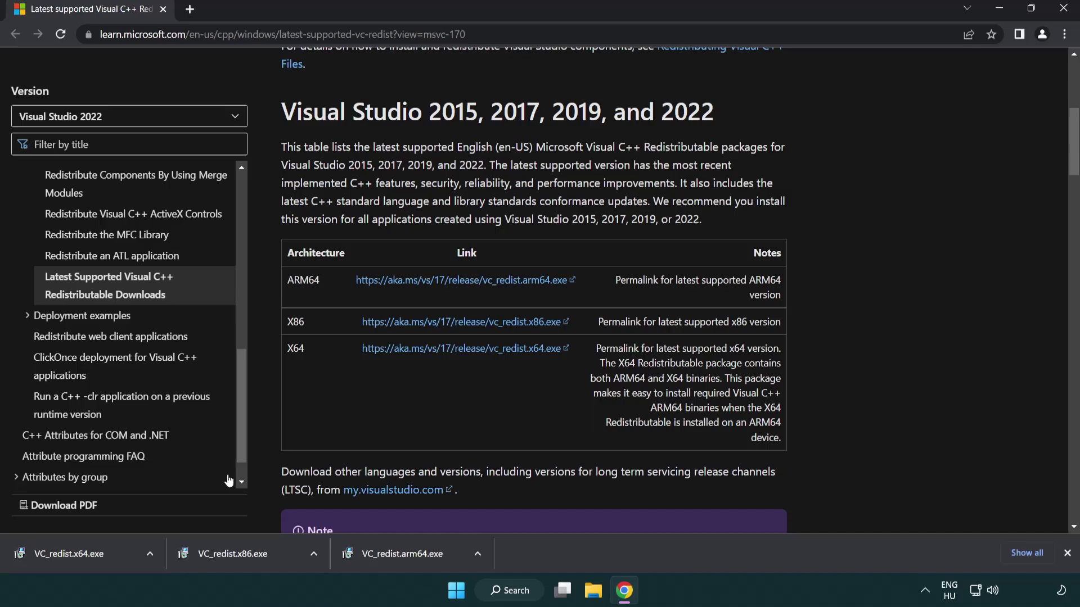
{"action": "left_click", "coordinate": [82, 552]}
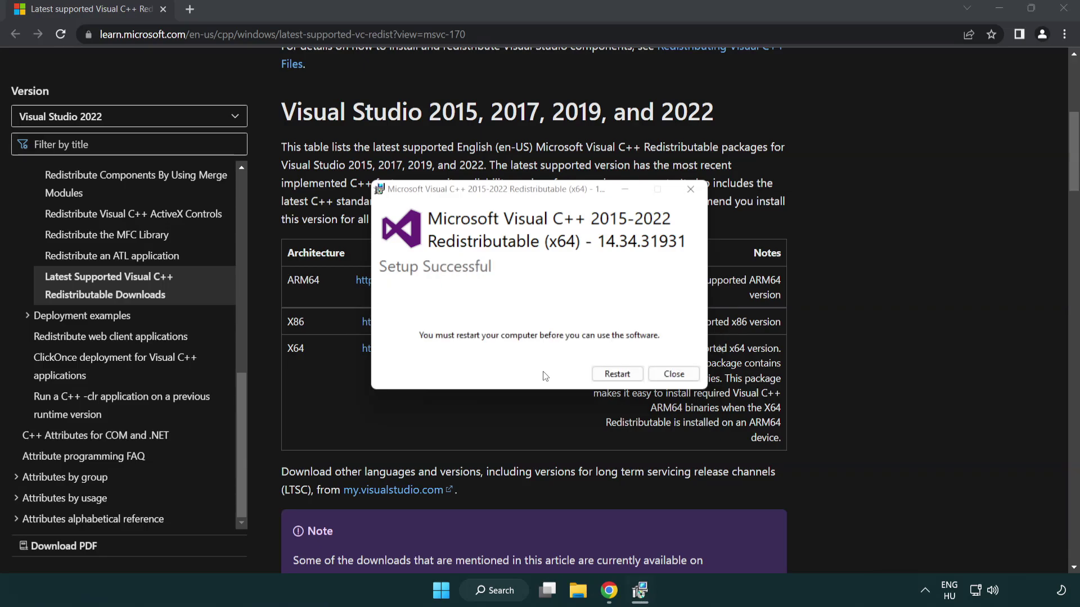
{"action": "left_click", "coordinate": [683, 378]}
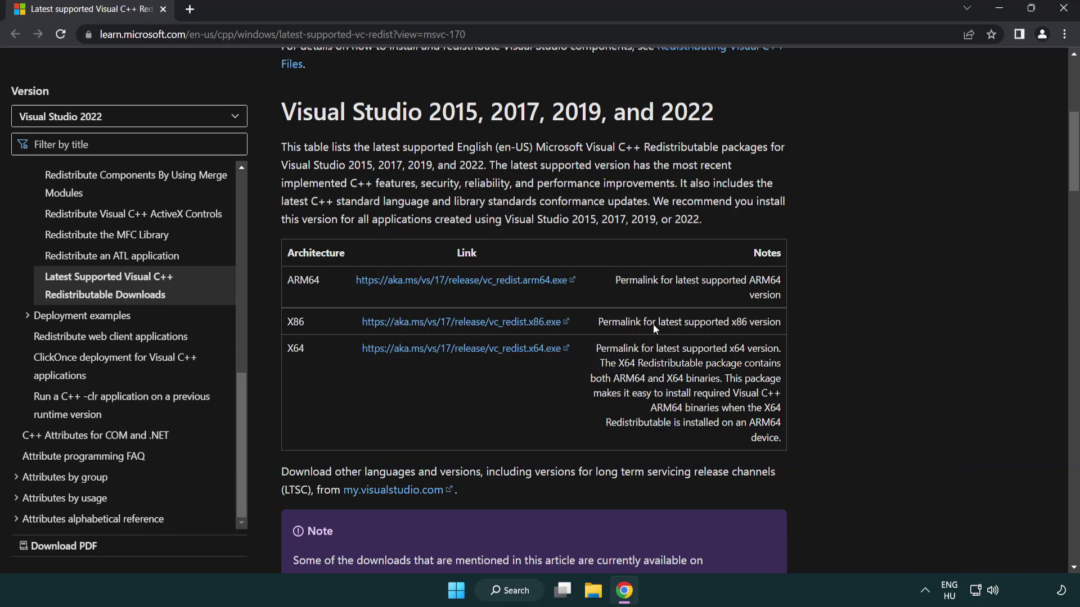
{"action": "left_click", "coordinate": [1064, 9]}
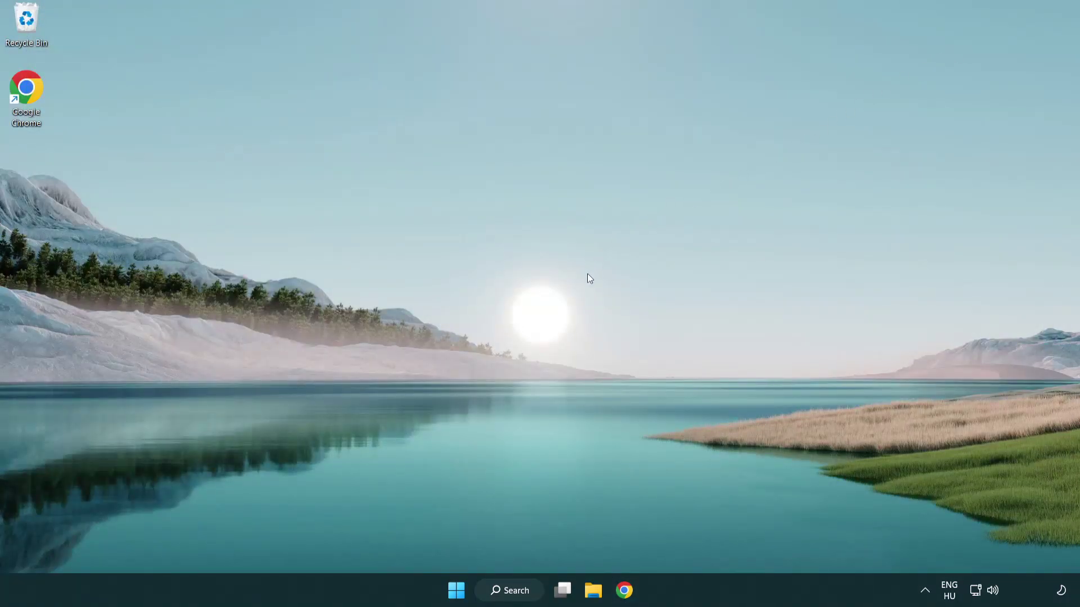
Step: Open Command Prompt as administrator and run sfc /scannow
{"action": "left_click", "coordinate": [500, 592]}
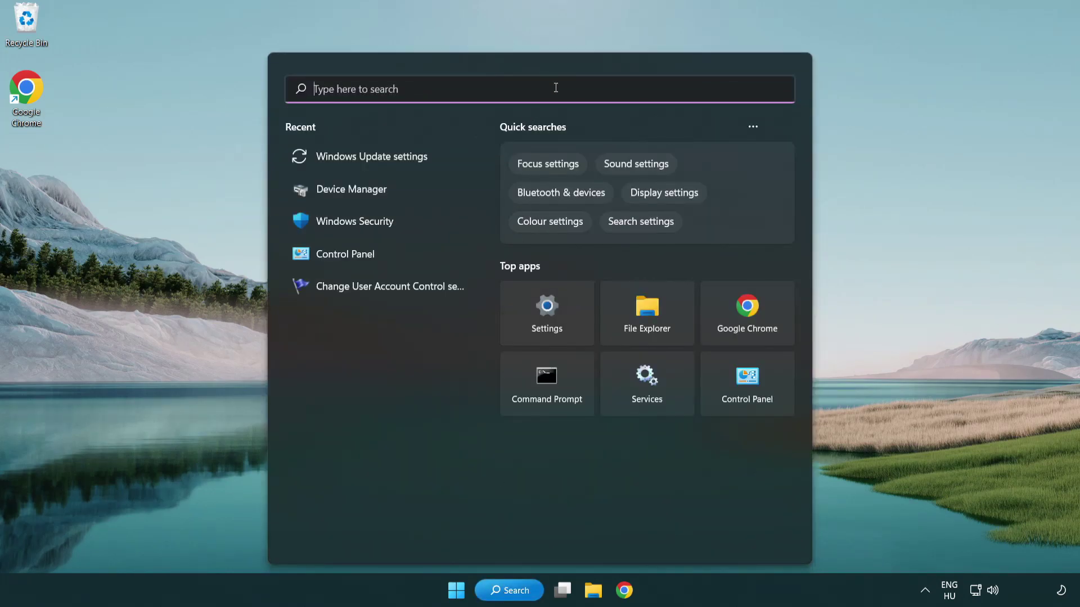
{"action": "type", "text": "cmd"}
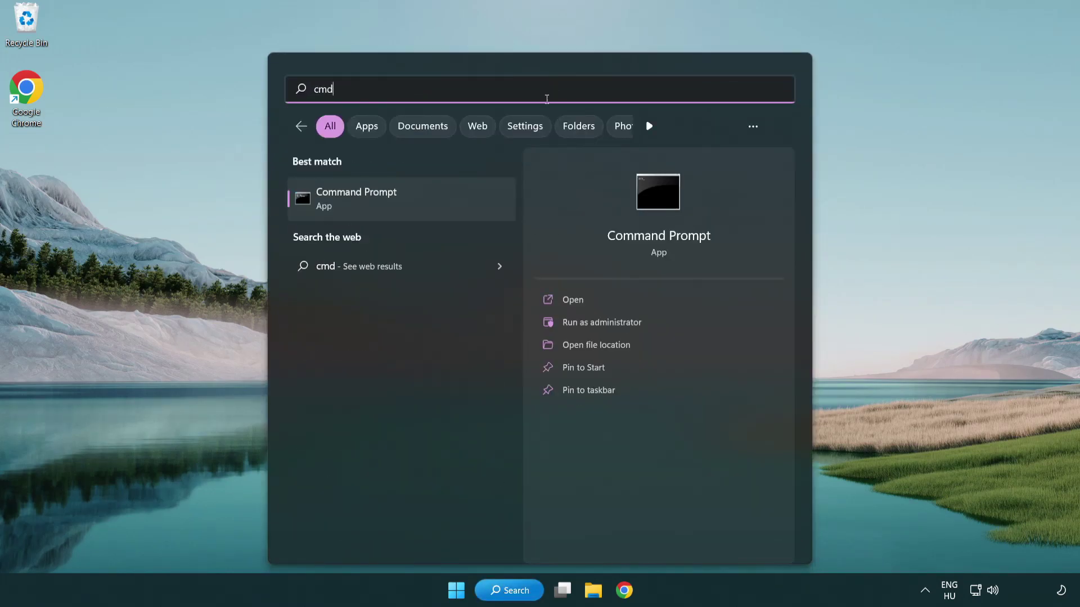
{"action": "right_click", "coordinate": [414, 205]}
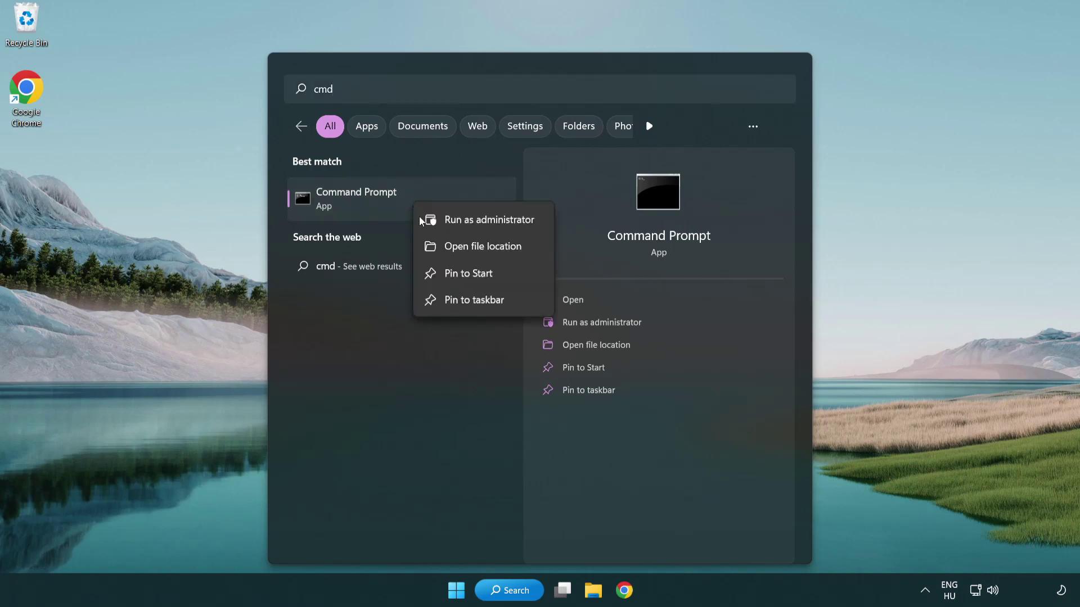
{"action": "left_click", "coordinate": [487, 225]}
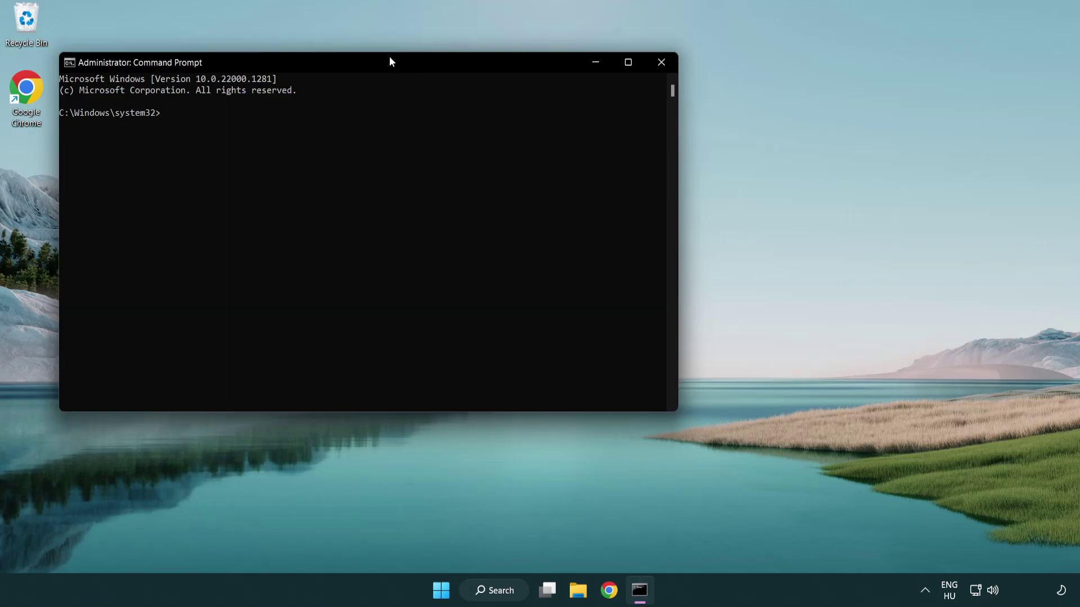
{"action": "mouse_move", "coordinate": [390, 58]}
{"action": "left_mouse_down"}
{"action": "mouse_move", "coordinate": [454, 91]}
{"action": "mouse_move", "coordinate": [544, 112]}
{"action": "left_mouse_up"}
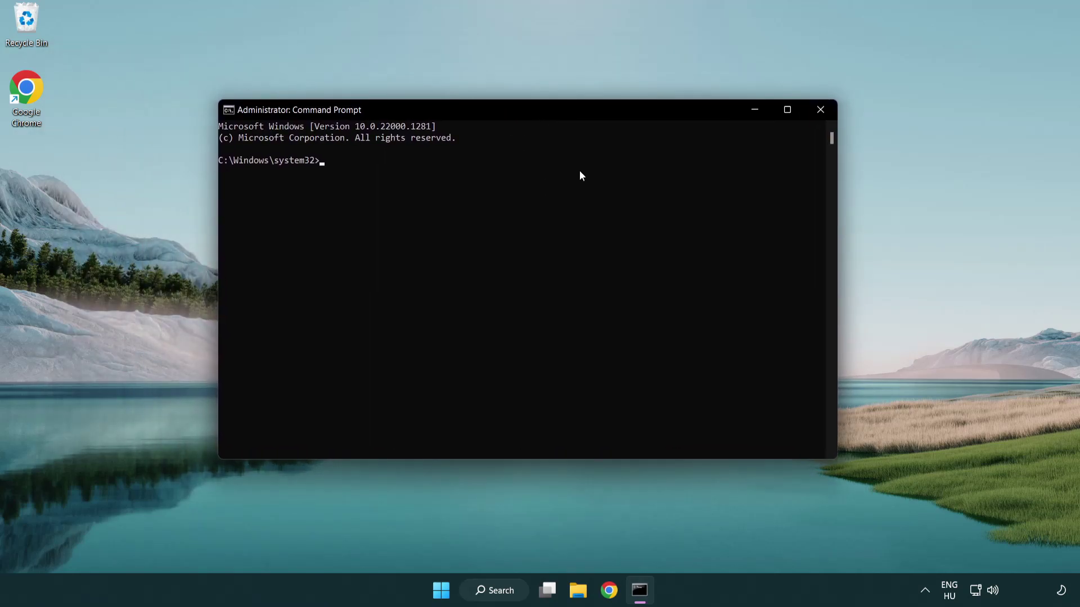
{"action": "type", "text": "sfc"}
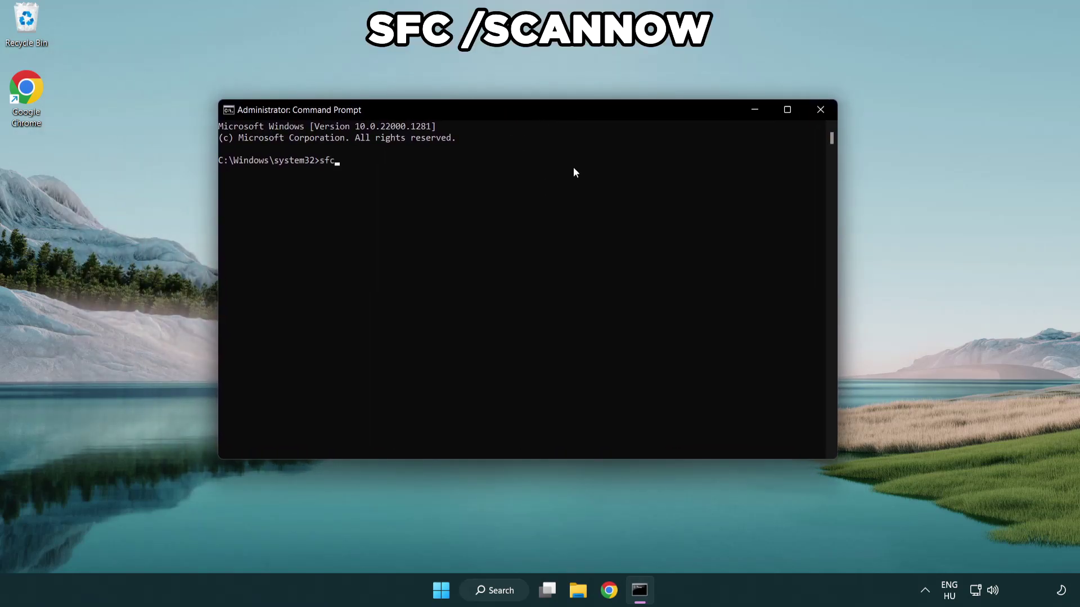
{"action": "type", "text": " /sca"}
{"action": "type", "text": "nnow"}
{"action": "key", "text": "Return"}
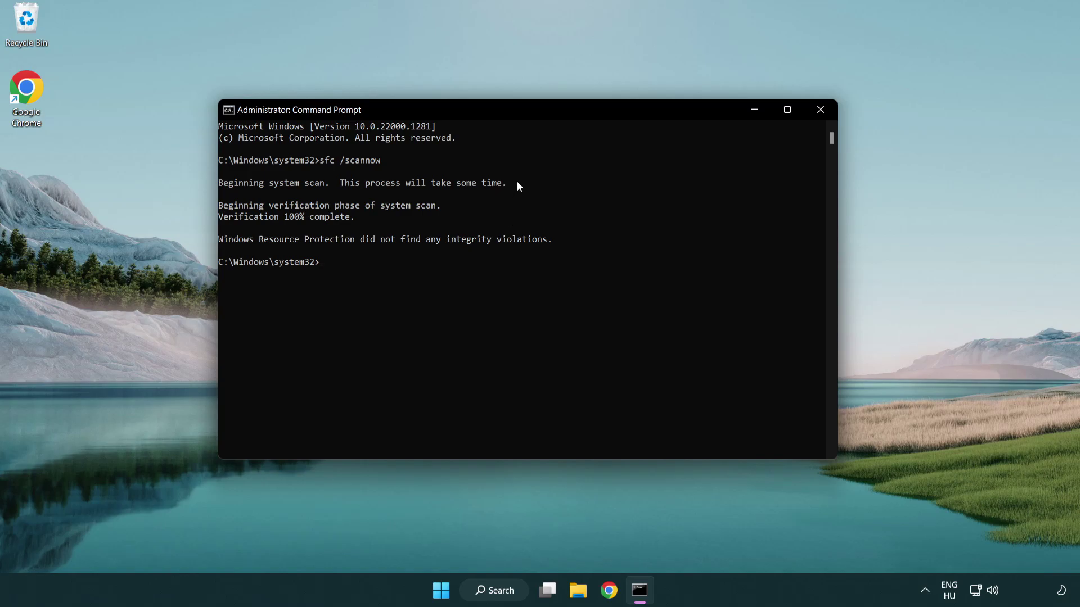
{"action": "left_click", "coordinate": [824, 113]}
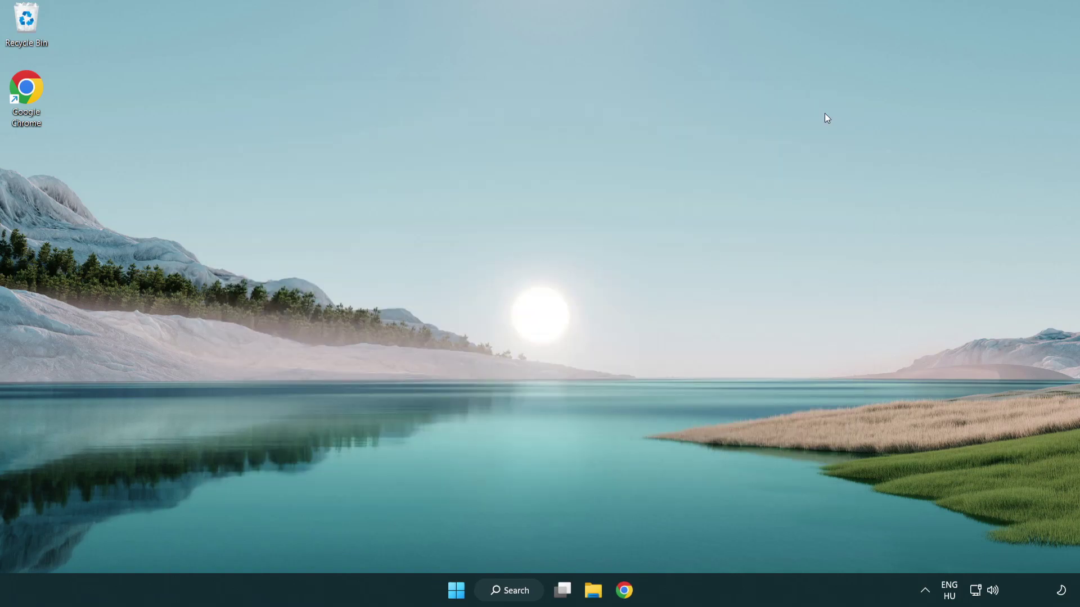
{"action": "key", "text": "super"}
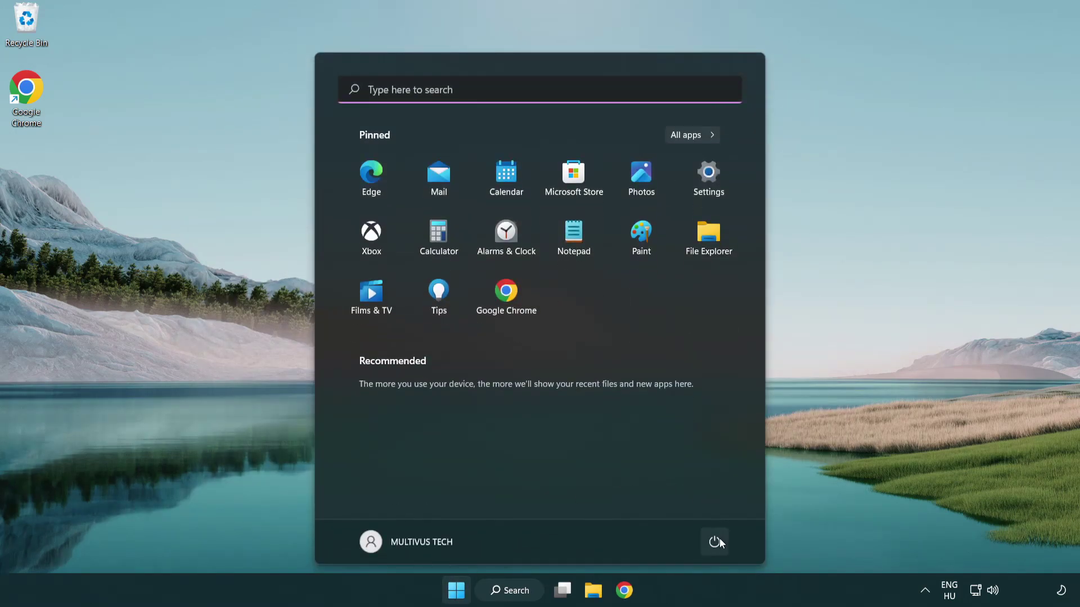
{"action": "left_click", "coordinate": [715, 540]}
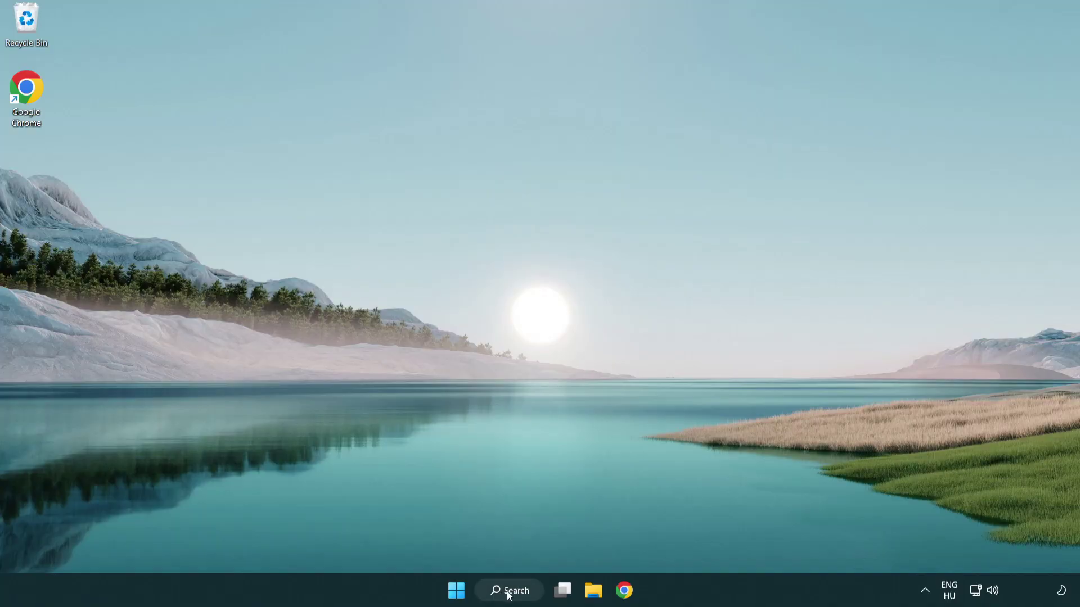
Step: Open Windows Security via search and go to Virus & threat protection settings, scrolled to Exclusions
{"action": "left_click", "coordinate": [512, 597]}
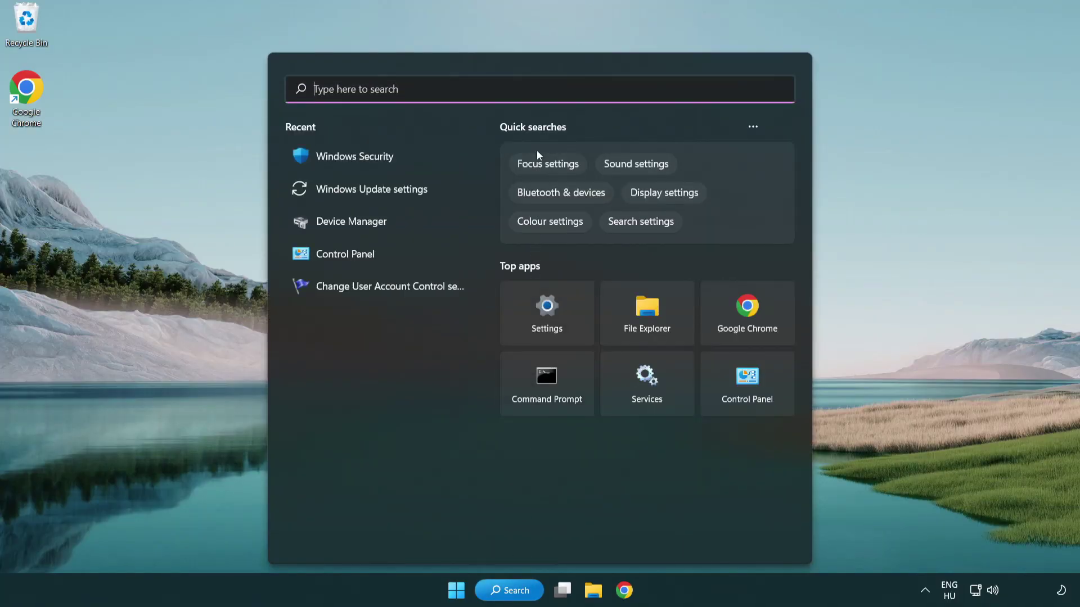
{"action": "type", "text": "sec"}
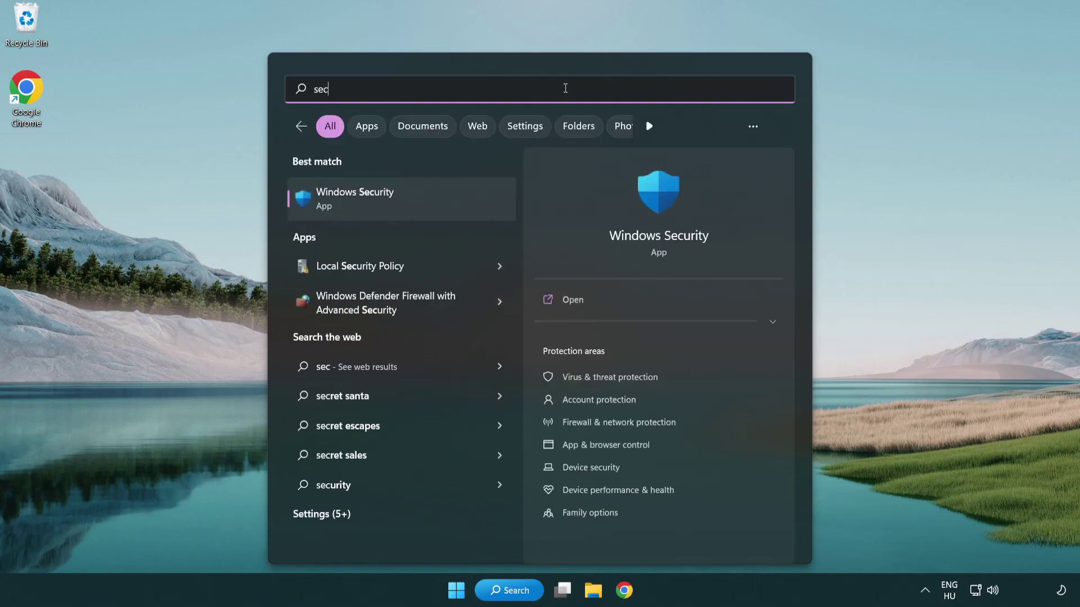
{"action": "type", "text": "uri"}
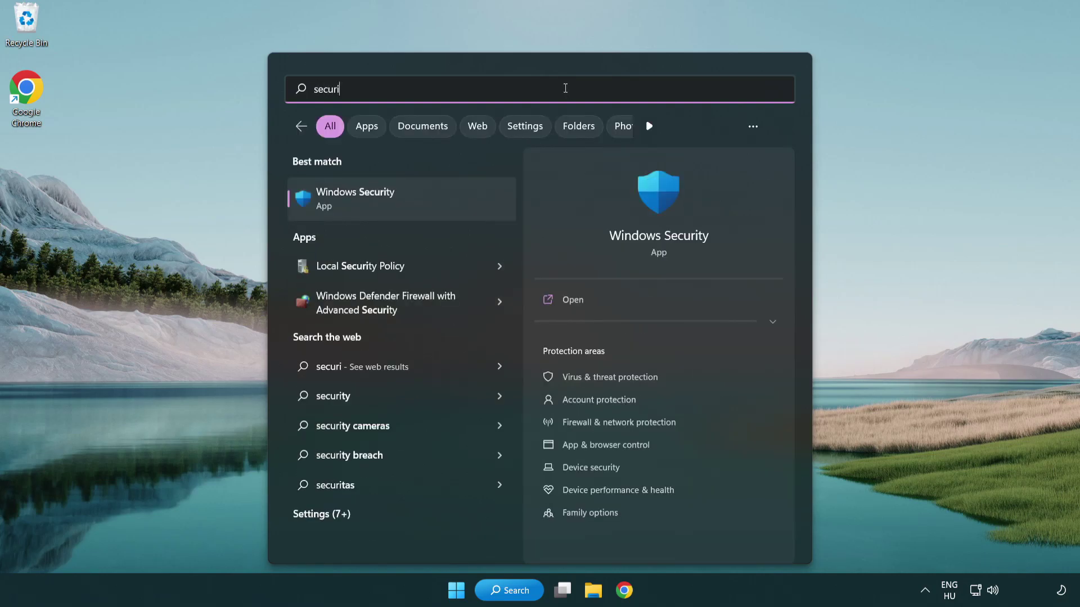
{"action": "type", "text": "ty"}
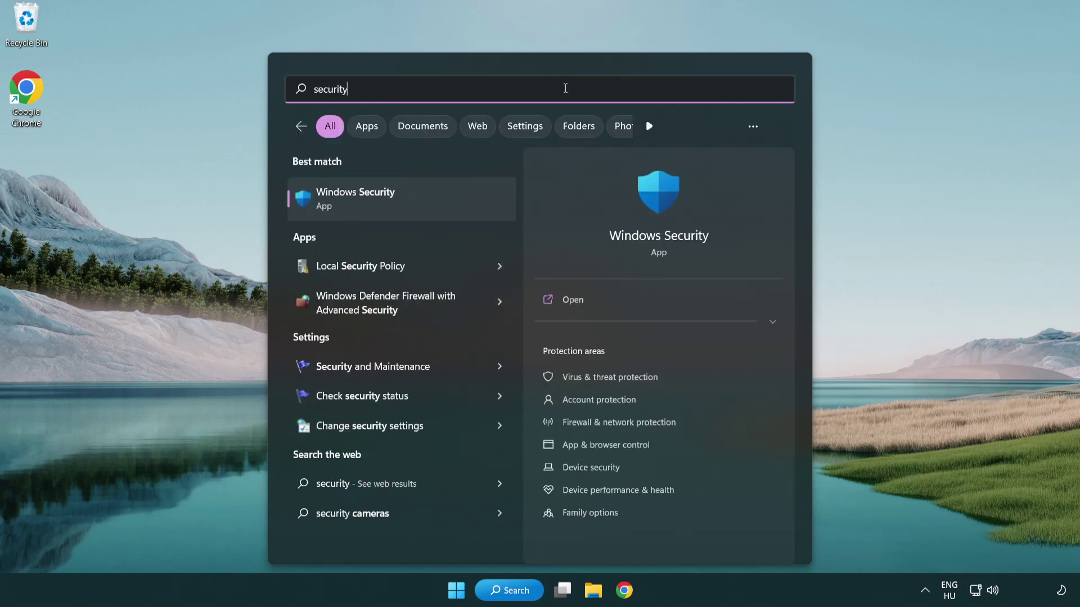
{"action": "left_click", "coordinate": [442, 208]}
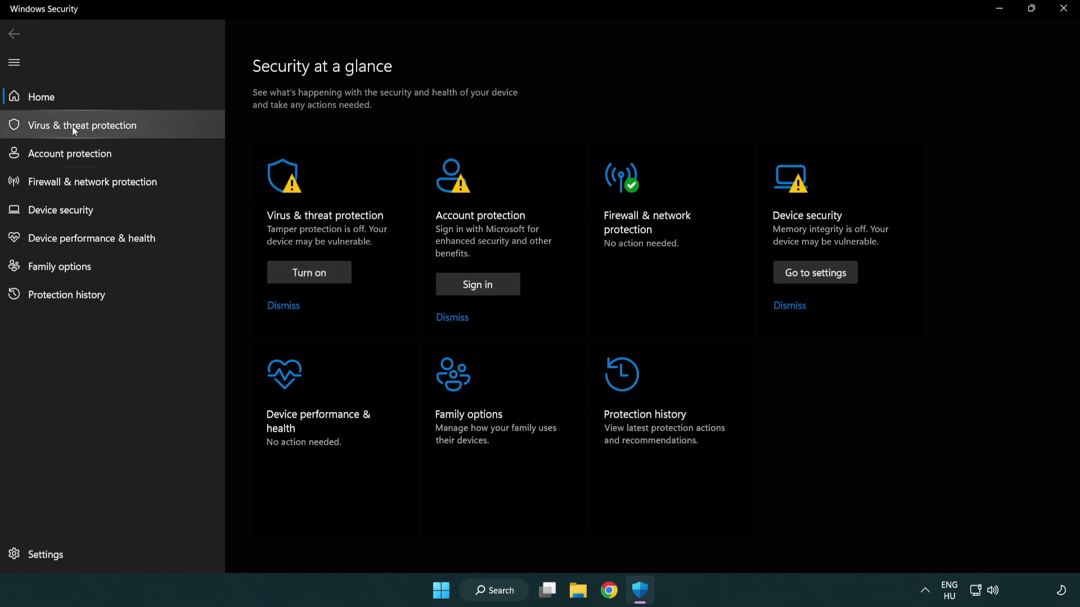
{"action": "left_click", "coordinate": [163, 129]}
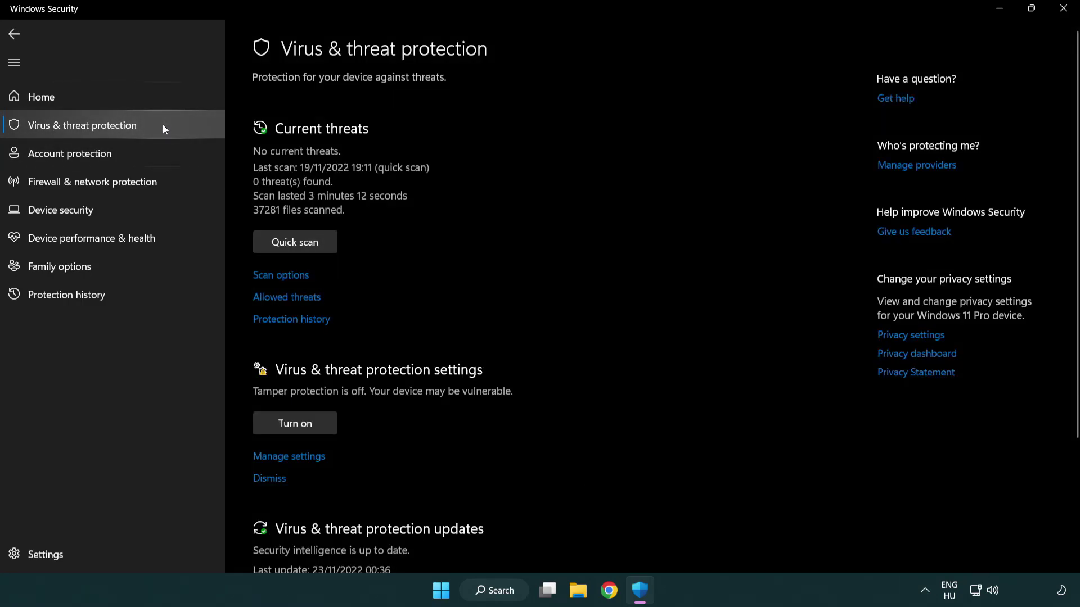
{"action": "scroll", "coordinate": [309, 236], "scroll_direction": "down", "scroll_amount": 2}
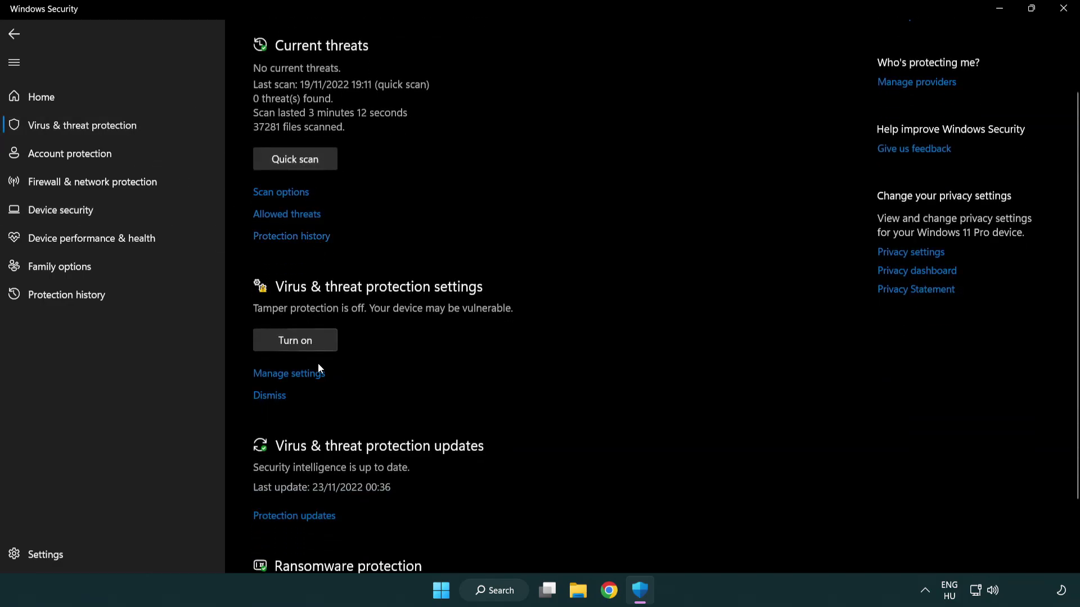
{"action": "left_click", "coordinate": [286, 374]}
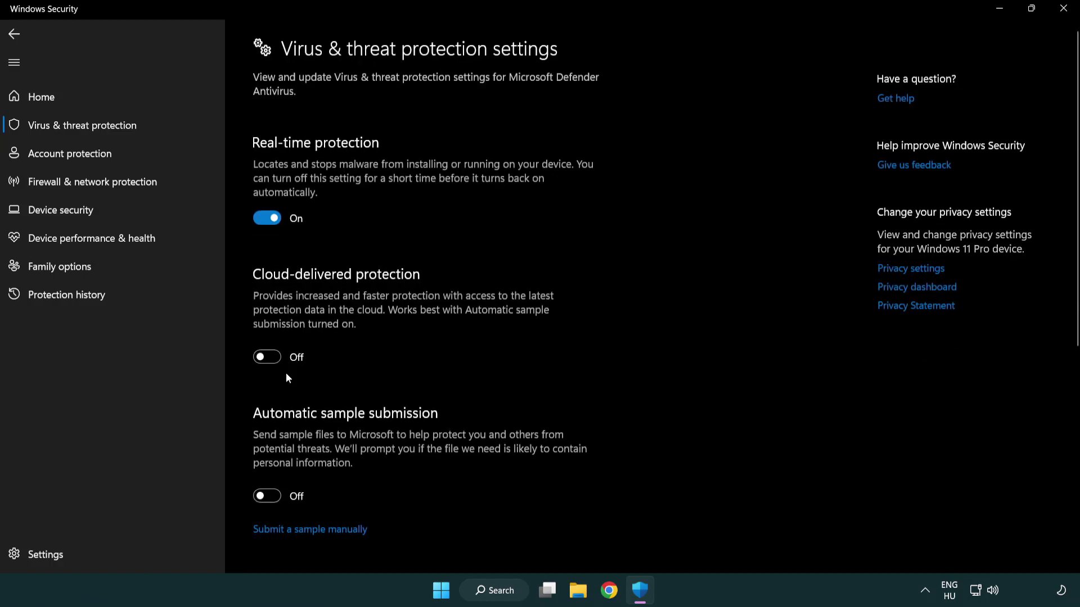
{"action": "scroll", "coordinate": [288, 378], "scroll_direction": "down", "scroll_amount": 8}
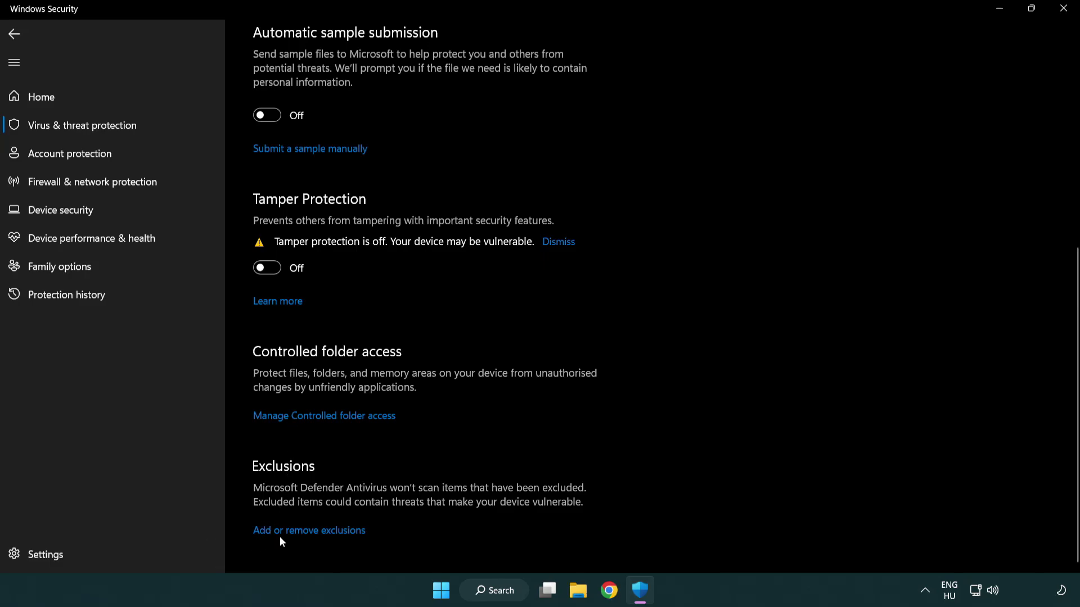
Step: Open Add or remove exclusions and start a new File exclusion
{"action": "left_click", "coordinate": [311, 533]}
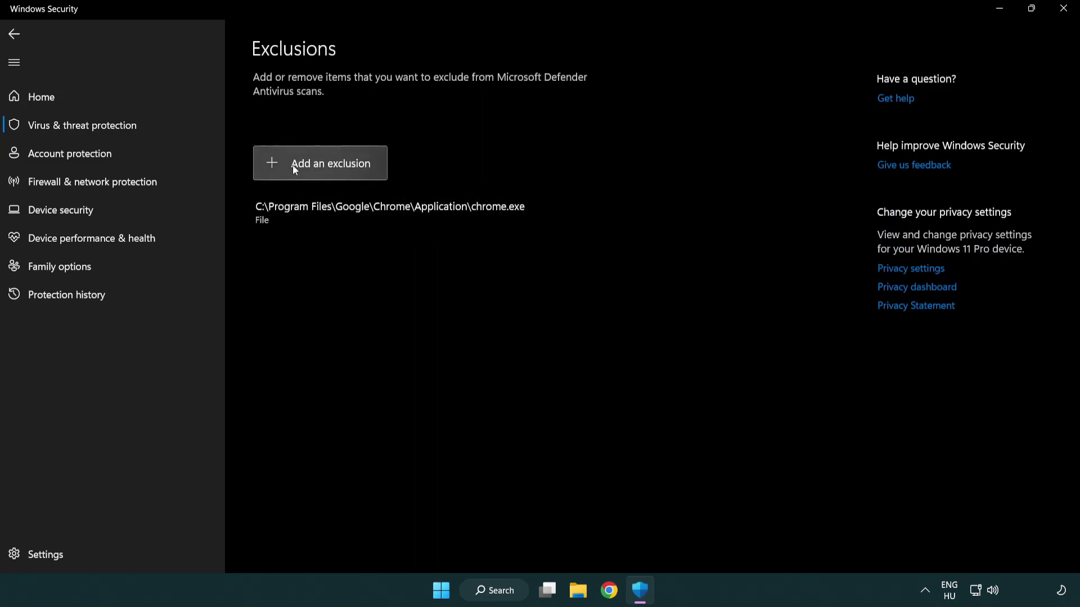
{"action": "left_click", "coordinate": [325, 170]}
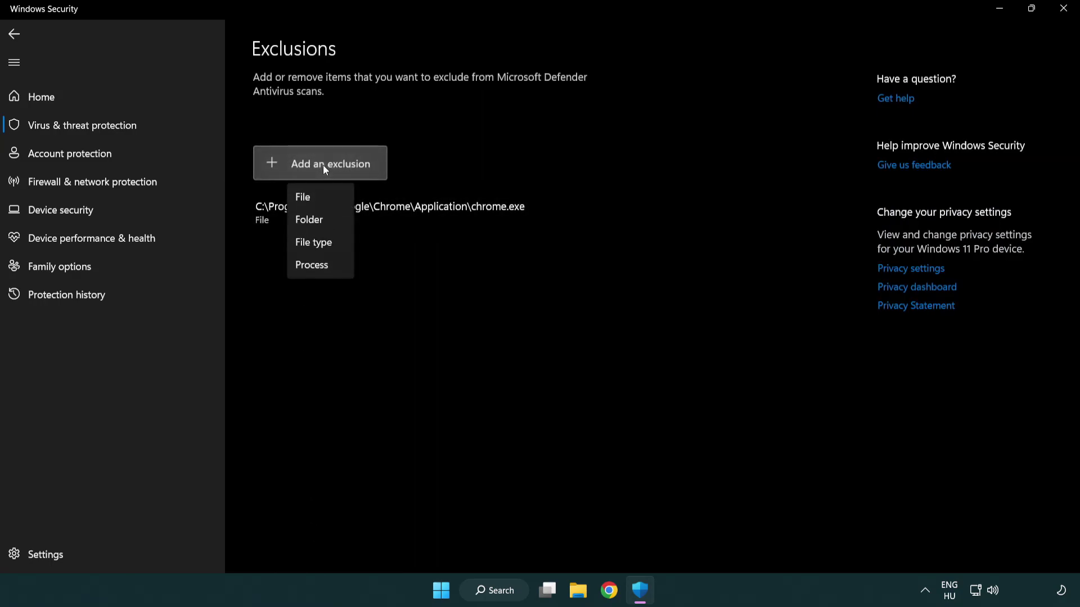
{"action": "left_click", "coordinate": [325, 201]}
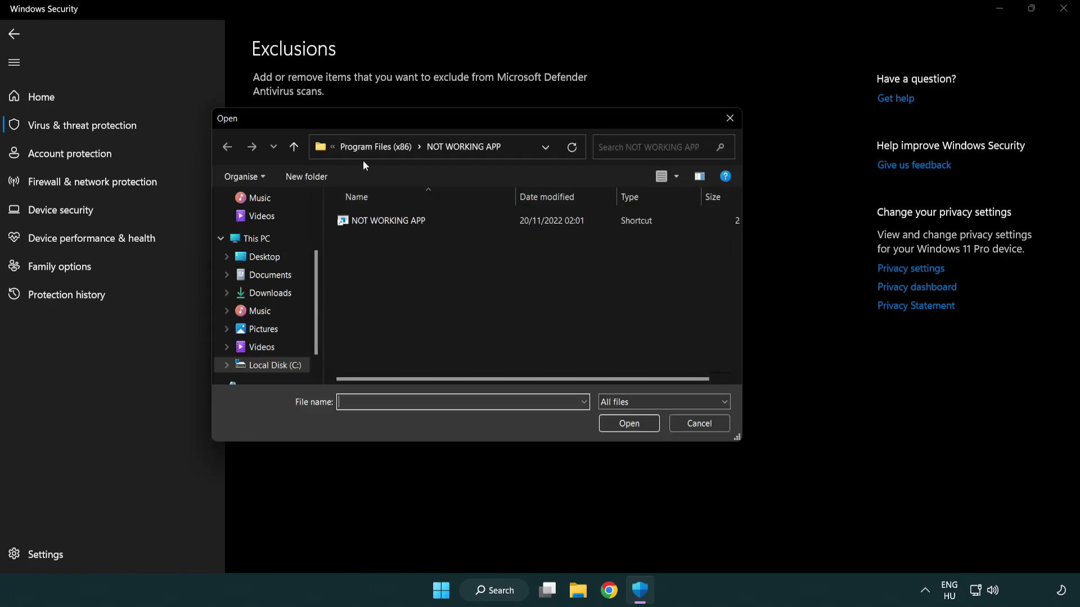
Step: Browse to C:\Program Files (x86)\NOT WORKING APP and choose the NOT WORKING APP shortcut
{"action": "left_click", "coordinate": [367, 150]}
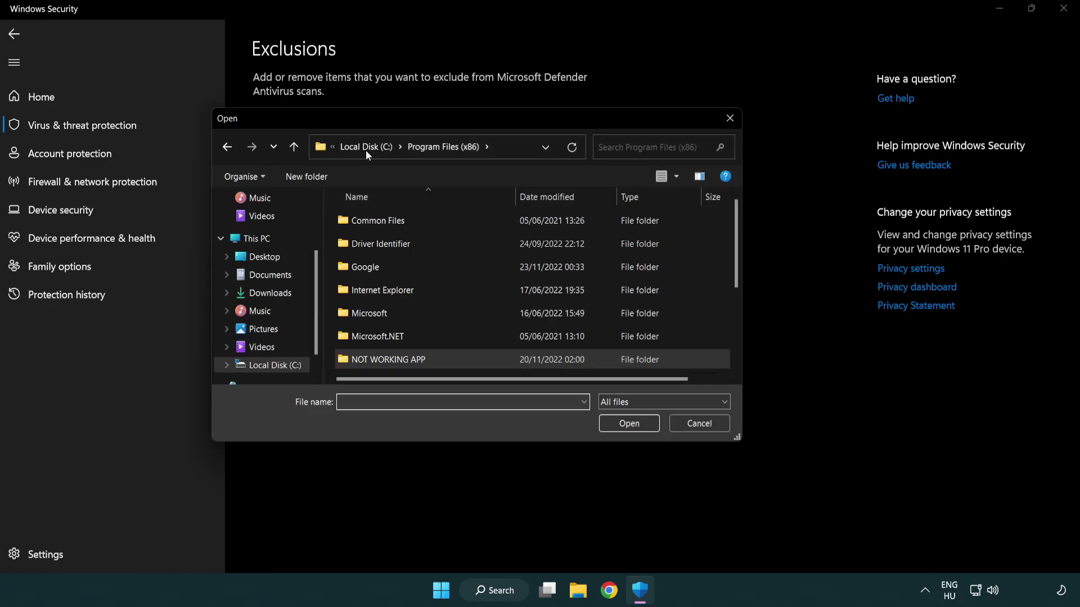
{"action": "left_click", "coordinate": [366, 150]}
{"action": "left_click", "coordinate": [364, 149]}
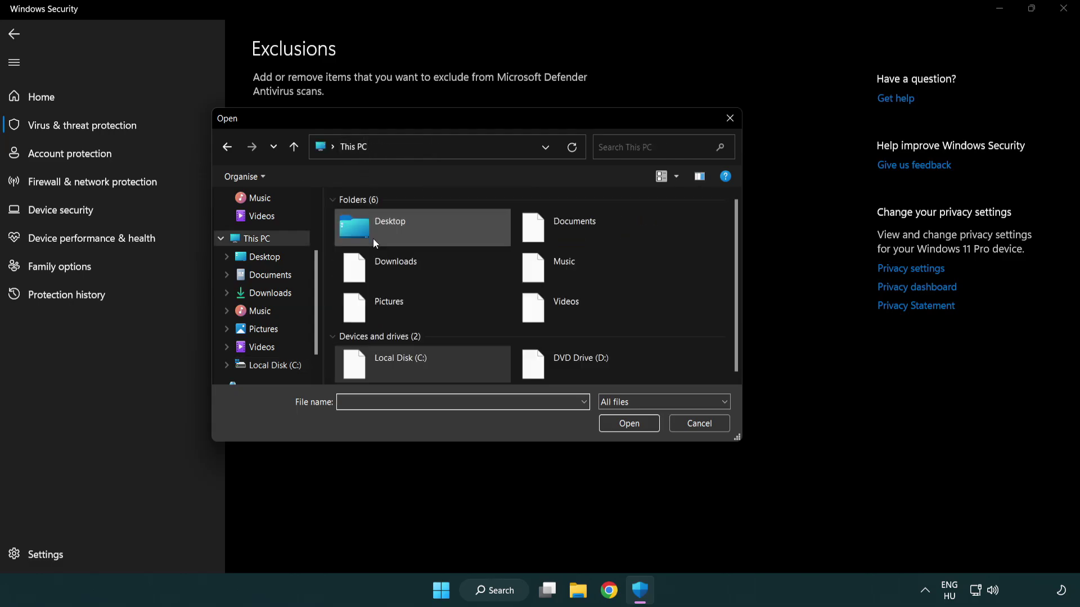
{"action": "double_click", "coordinate": [394, 372]}
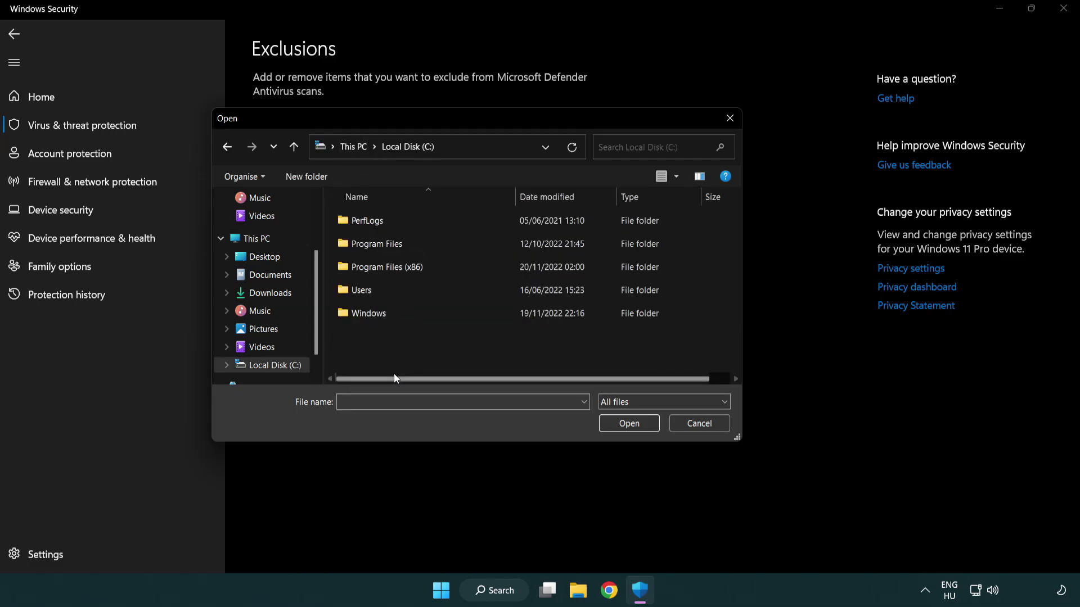
{"action": "double_click", "coordinate": [395, 268]}
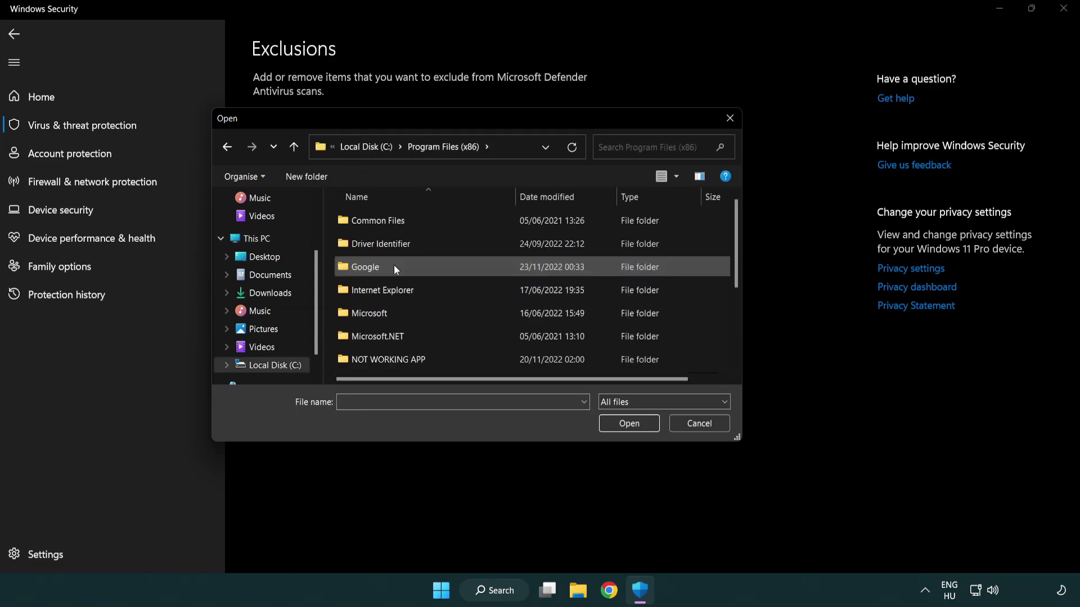
{"action": "double_click", "coordinate": [404, 362]}
{"action": "left_click", "coordinate": [380, 219]}
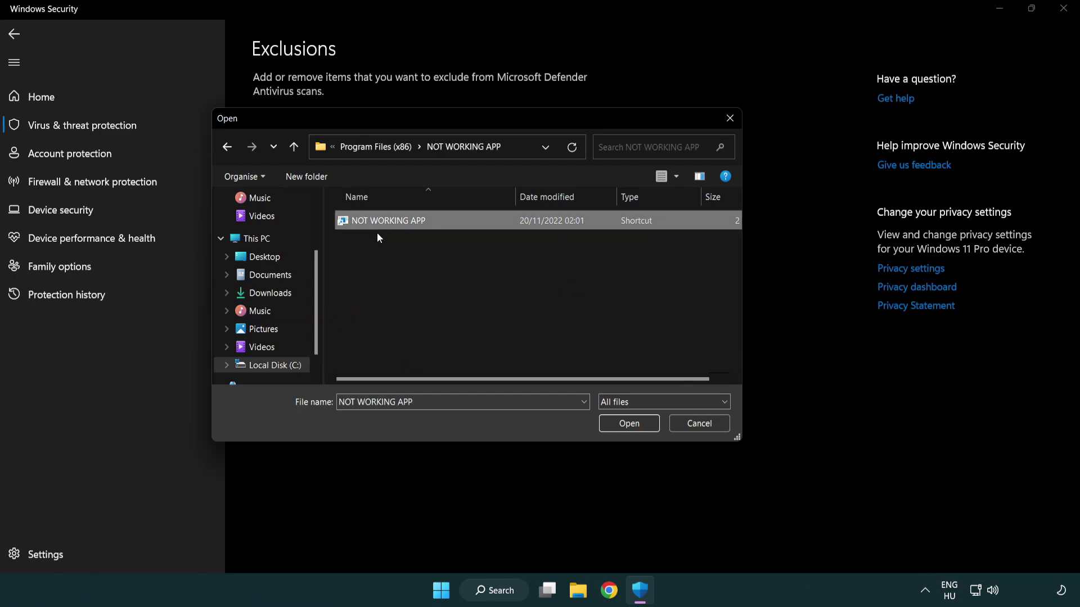
{"action": "left_click", "coordinate": [628, 428]}
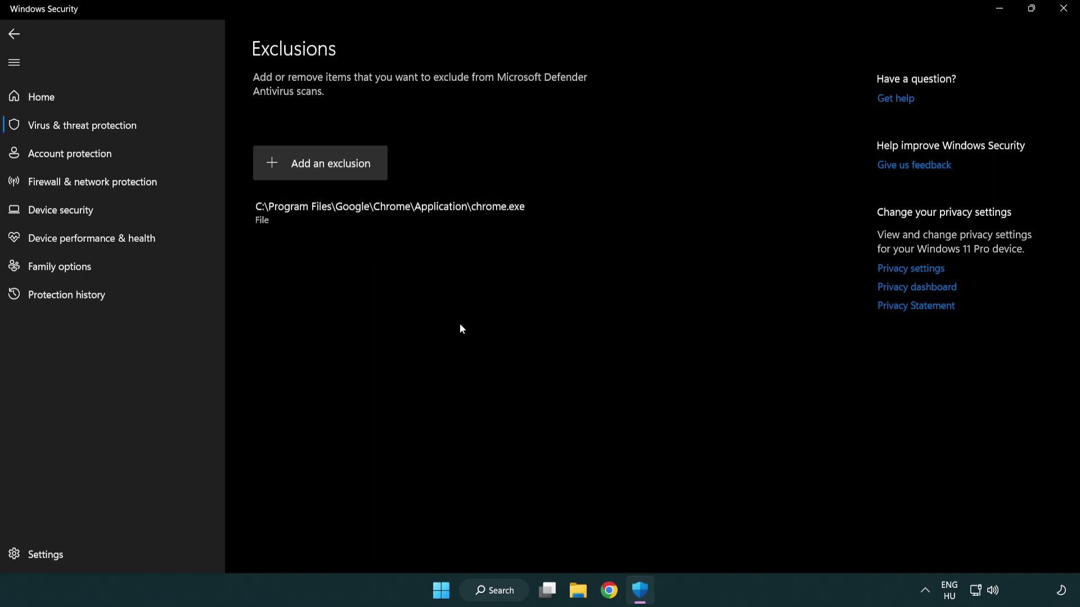
Step: Close Windows Security and open the Start menu's power options to restart
{"action": "left_click", "coordinate": [1063, 12]}
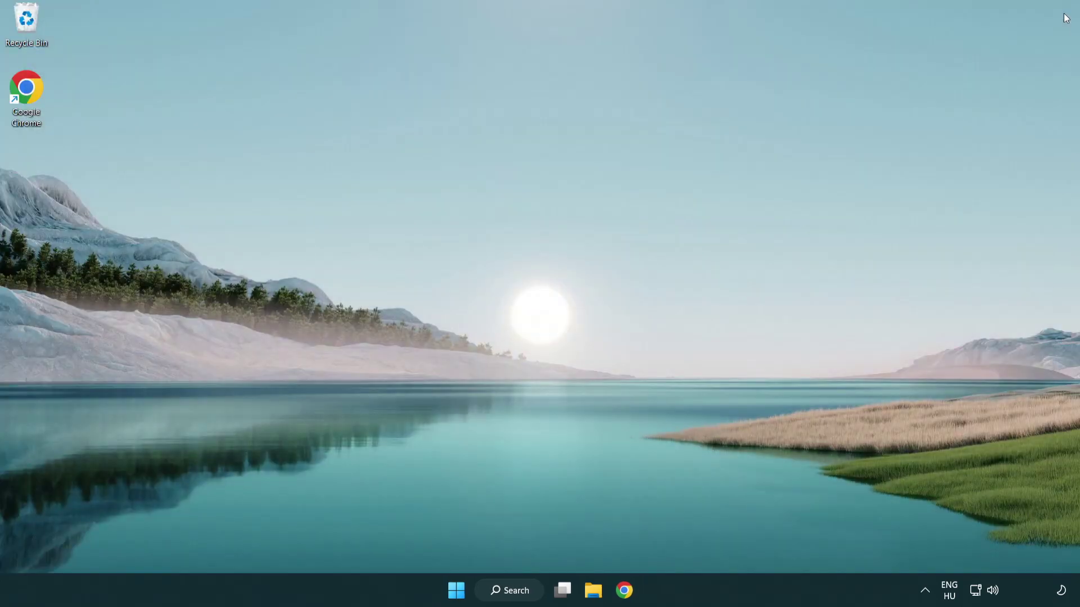
{"action": "left_click", "coordinate": [456, 590]}
{"action": "left_click", "coordinate": [719, 540]}
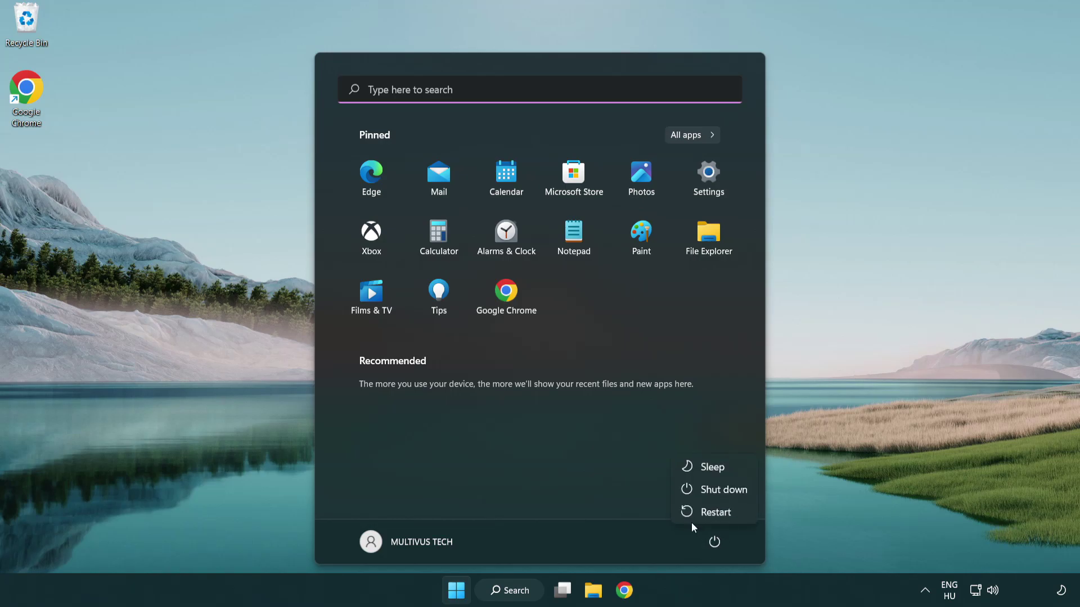